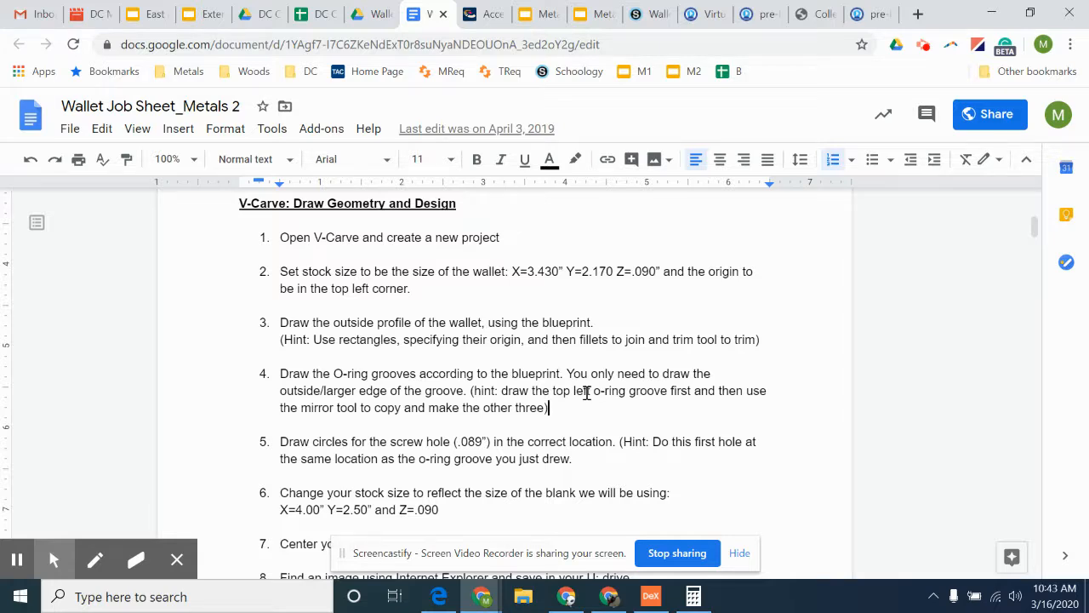
Examine the Wallet3.pdf blueprint for the O-ring grooves' horizontal extent and their upper and lower edge dimensions at the upper-left corner
click(470, 18)
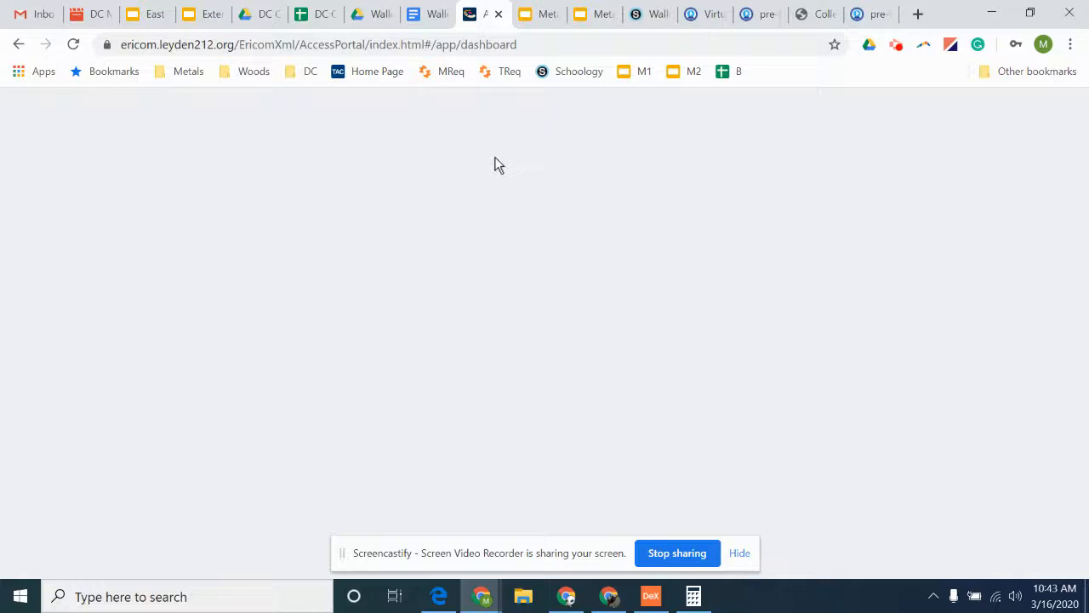
click(371, 18)
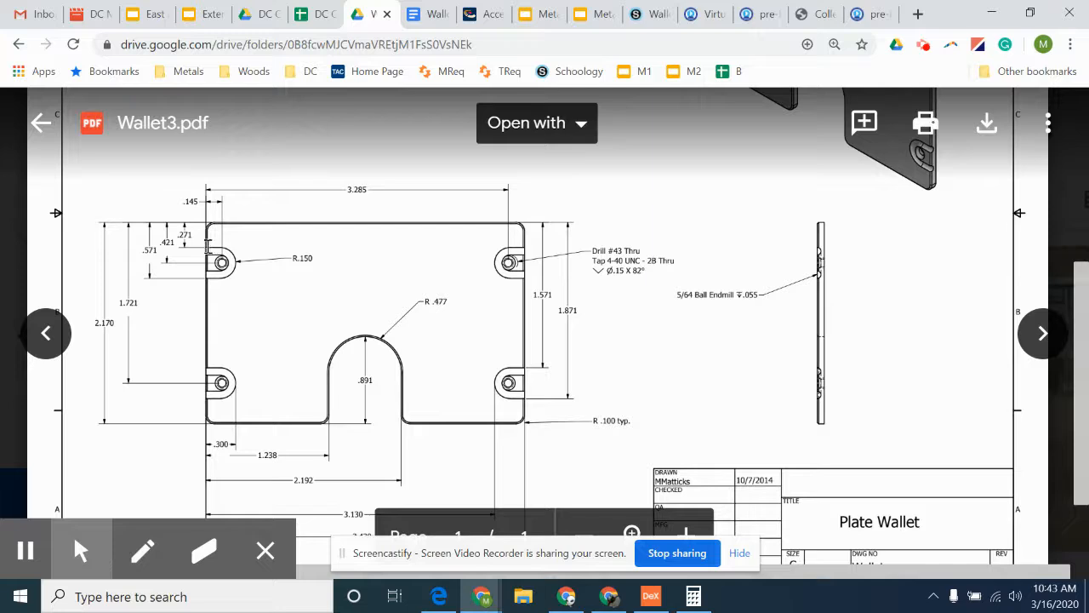
click(208, 247)
mouse_move(206, 247)
mouse_down()
mouse_move(238, 253)
mouse_move(221, 262)
mouse_up()
drag(190, 222, 185, 243)
click(189, 237)
click(218, 443)
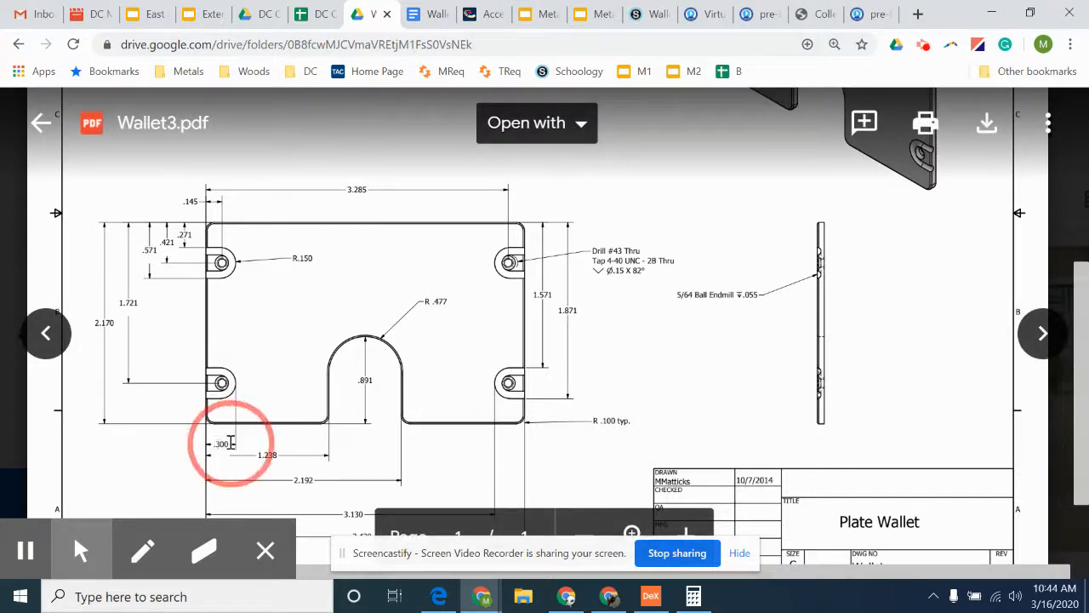
click(221, 382)
mouse_move(221, 382)
mouse_down()
mouse_move(231, 382)
mouse_move(212, 383)
mouse_move(238, 383)
mouse_up()
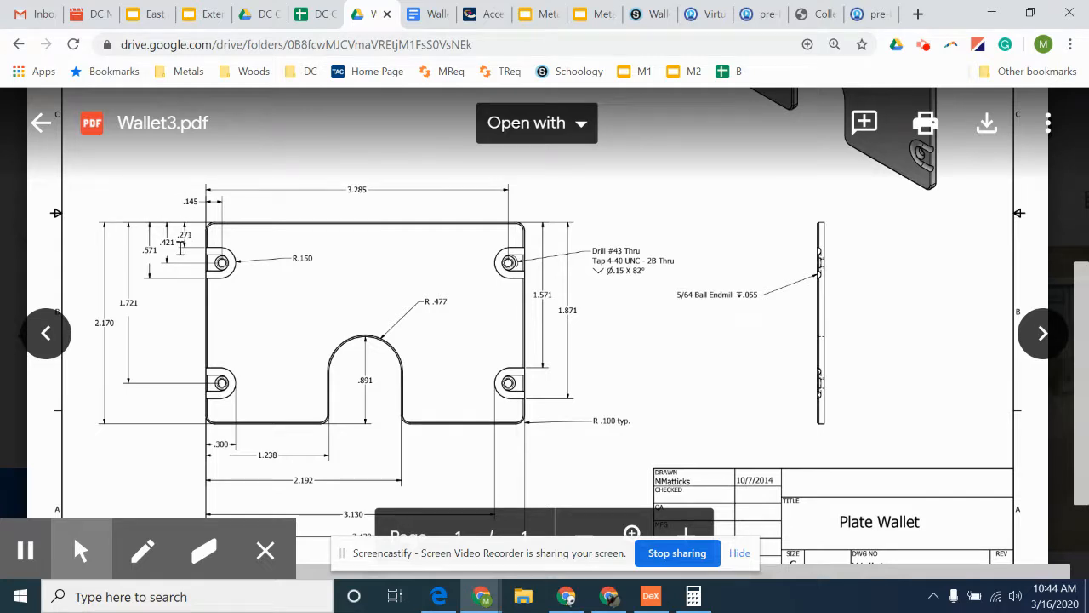
click(182, 237)
click(158, 250)
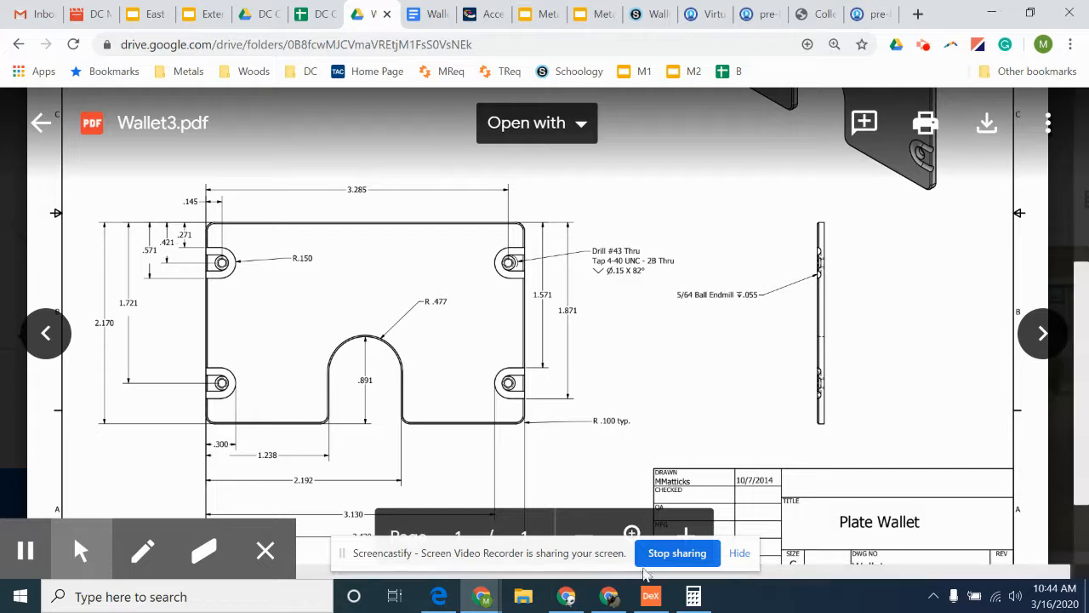
Switch to Calculator and compute the groove's height as .571 minus .271
click(693, 597)
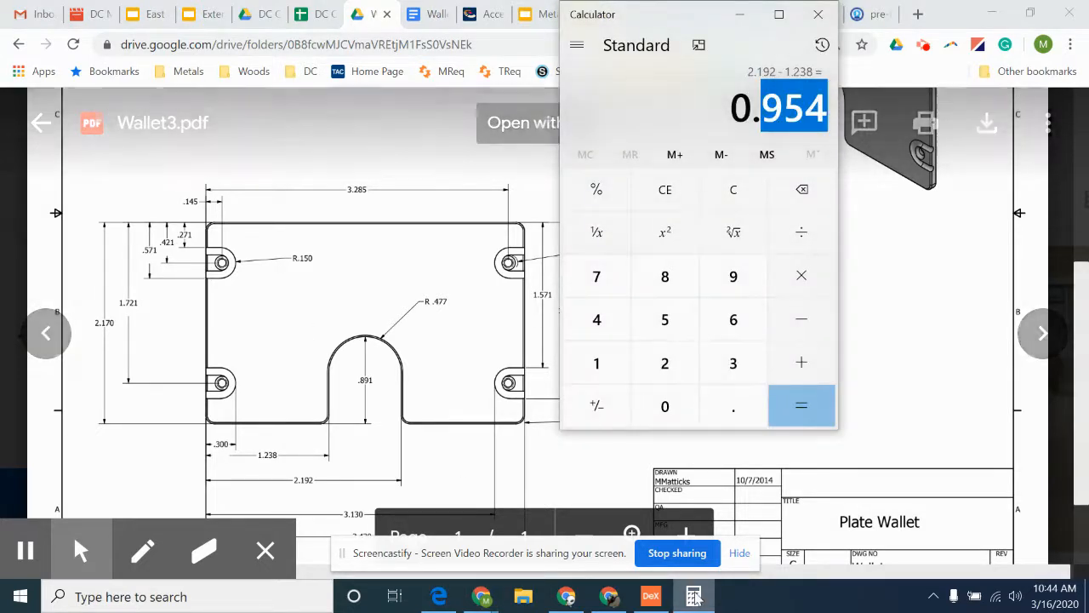
text(.571)
key(minus)
text(.271)
key(Return)
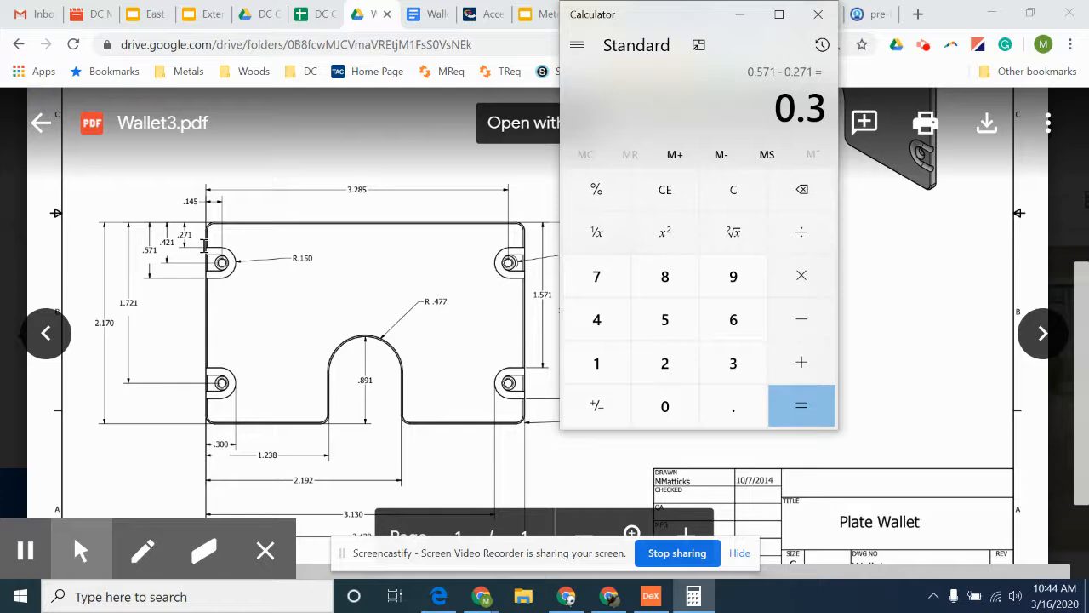
In VCarve Pro, draw a 0.3 by 0.3 inch square-cornered rectangle with its top-left anchor at X 0, Y -0.271
click(464, 15)
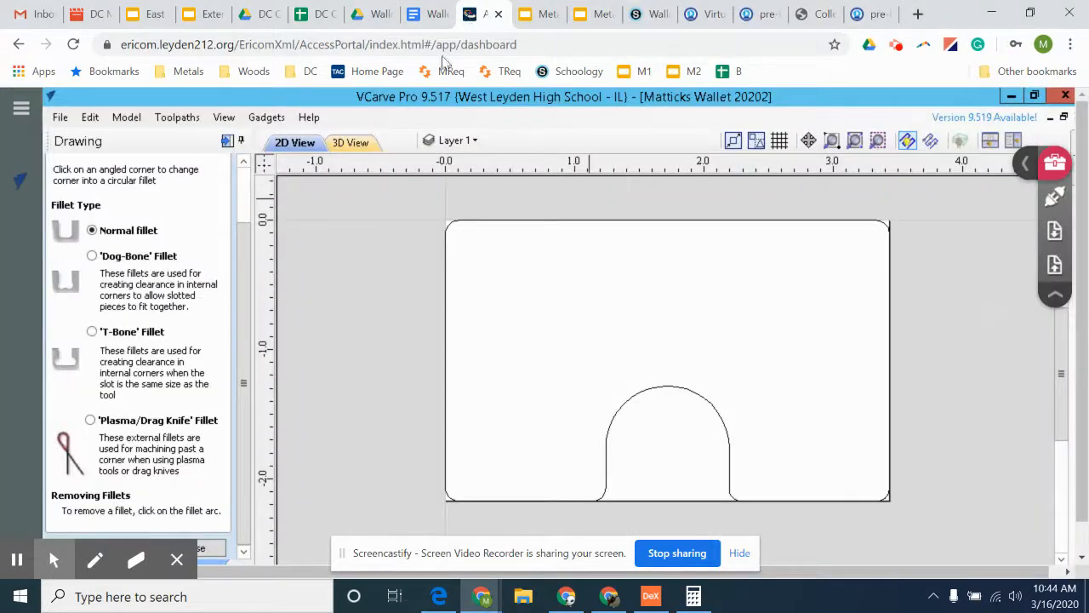
click(213, 548)
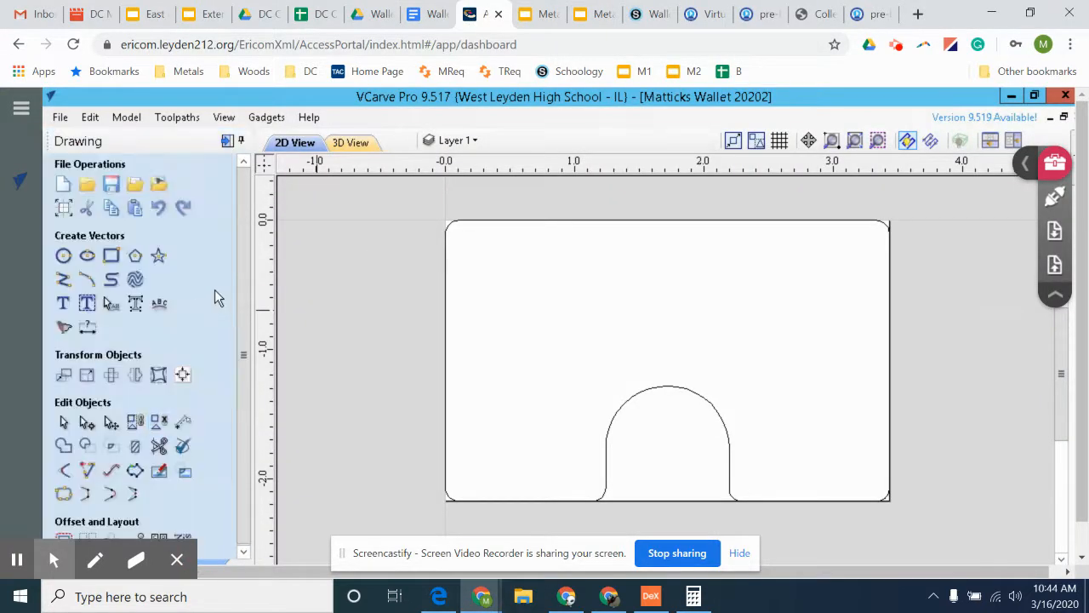
click(110, 256)
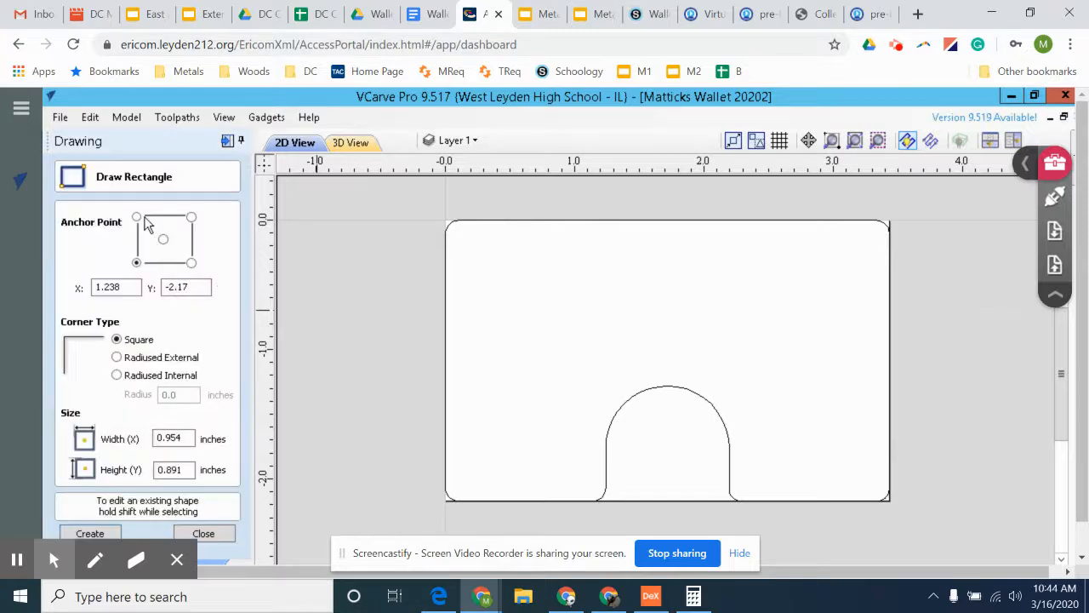
double_click(132, 286)
text(0)
key(Tab)
text(-)
drag(185, 438, 140, 436)
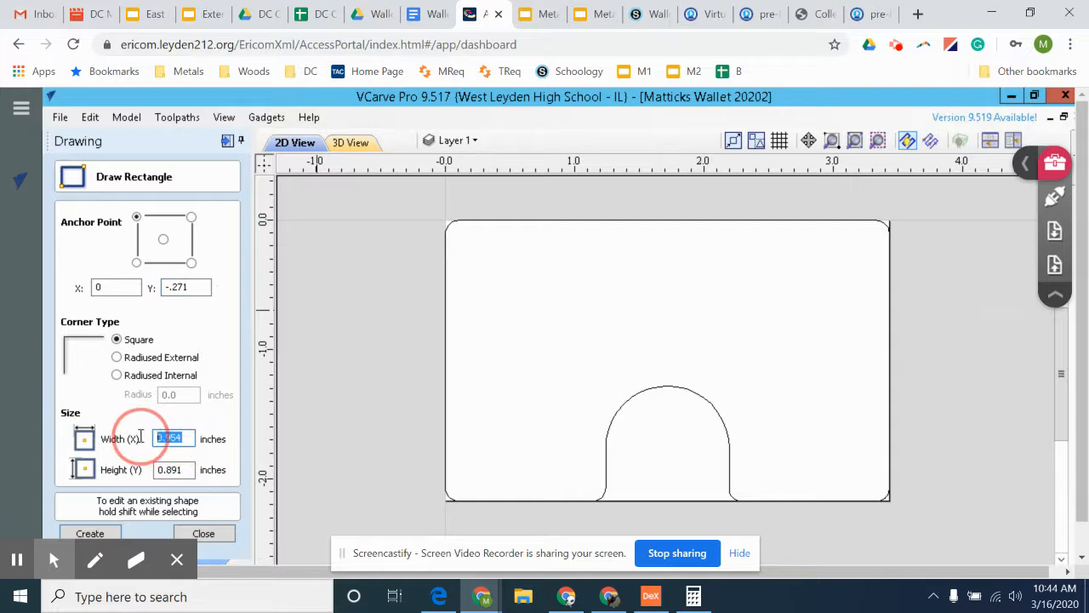
text(.3)
key(Tab)
text(.3)
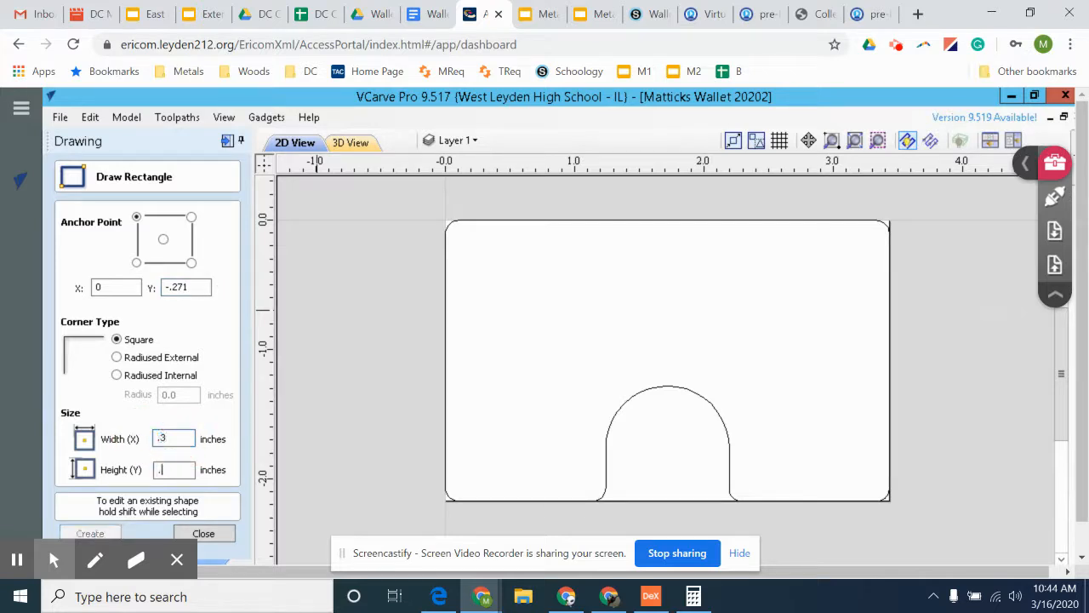
click(113, 533)
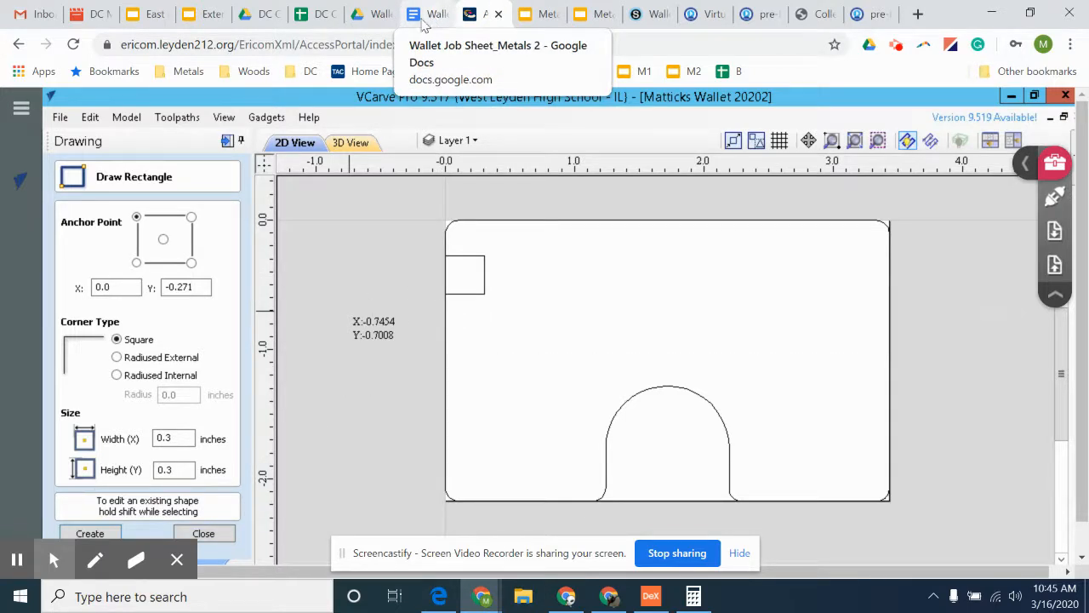
Check the lower groove's position on the blueprint and draw a second 0.3 by 0.3 inch rectangle with its top-left anchor at X 0, Y -1.571
click(370, 13)
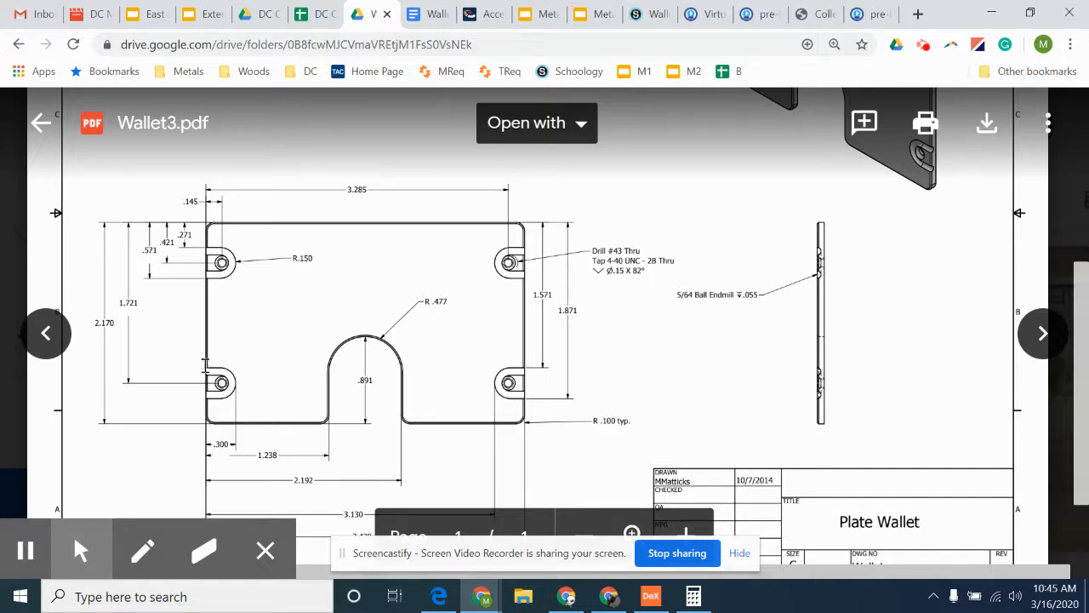
click(206, 365)
click(539, 293)
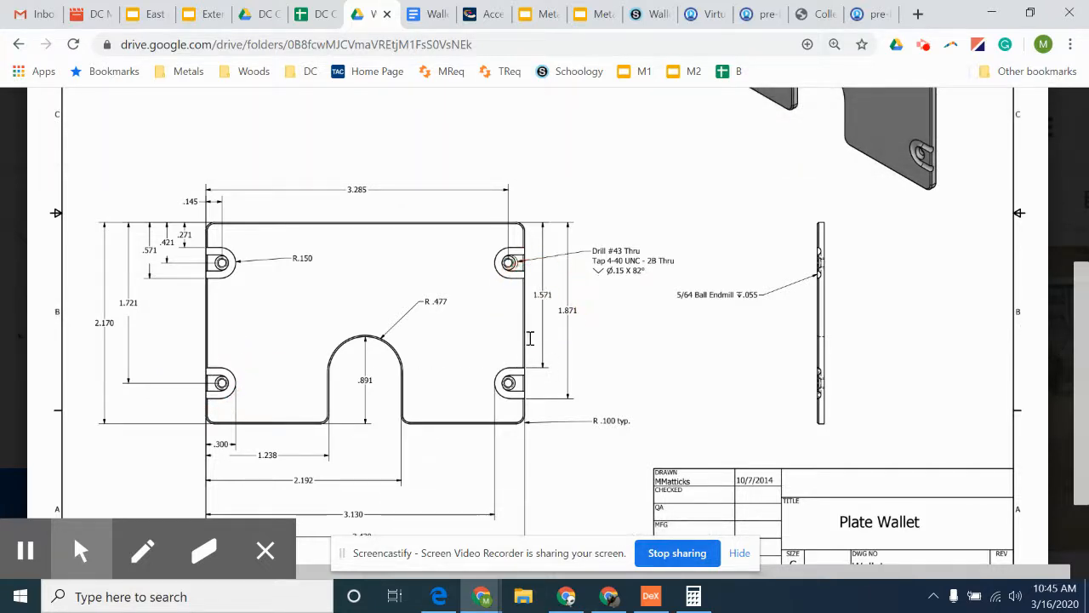
click(482, 13)
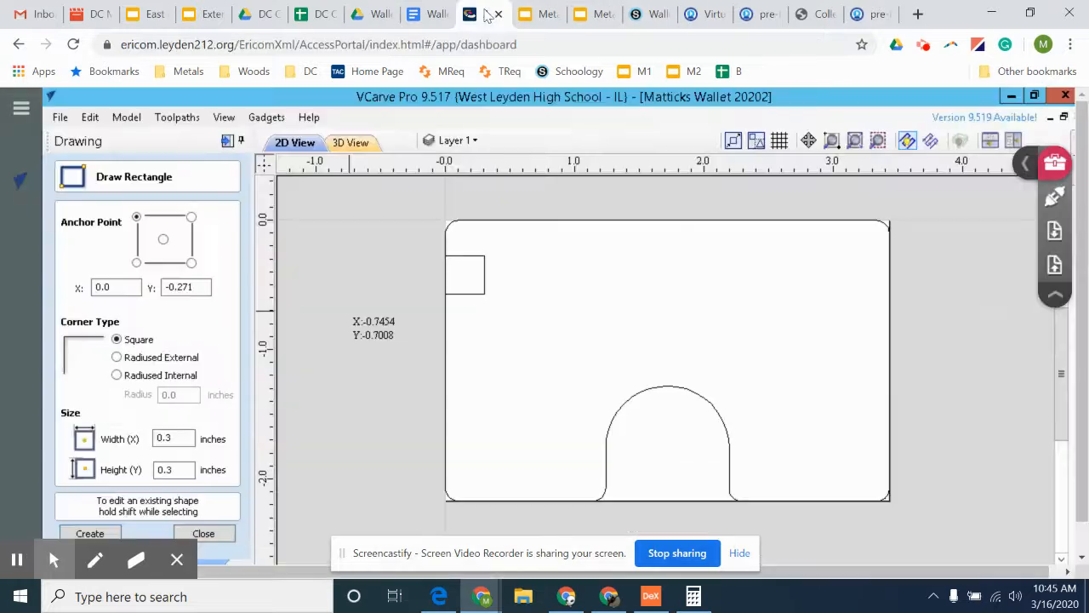
drag(194, 288, 166, 289)
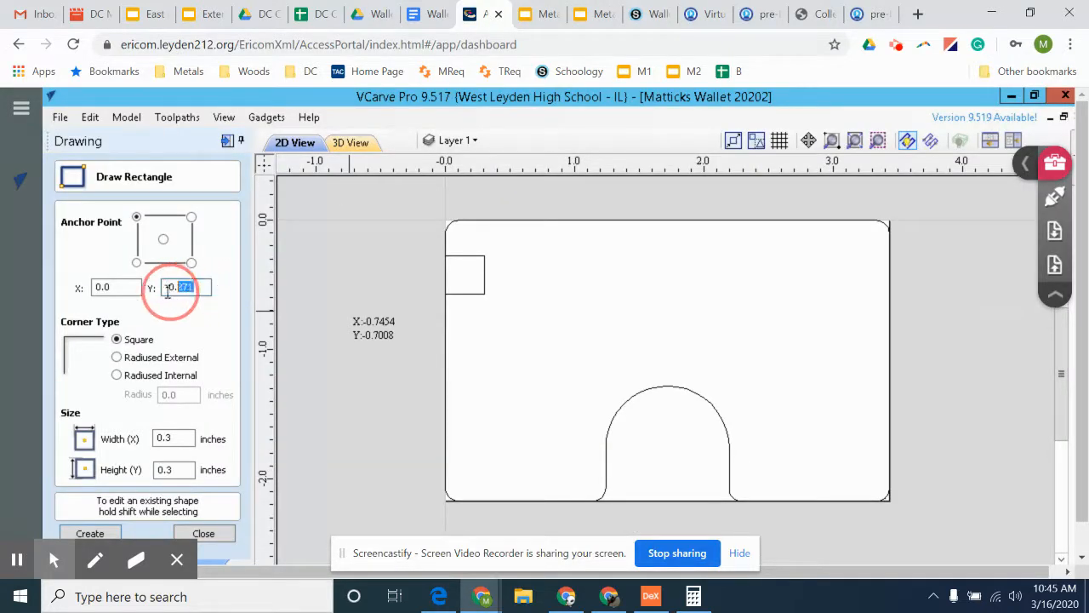
text(-)
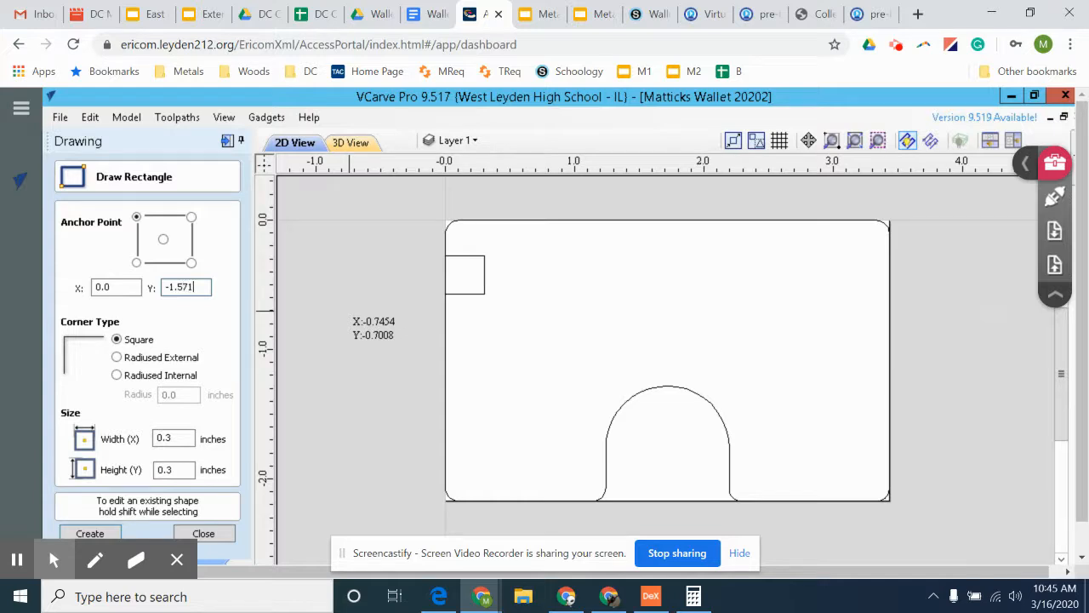
key(Return)
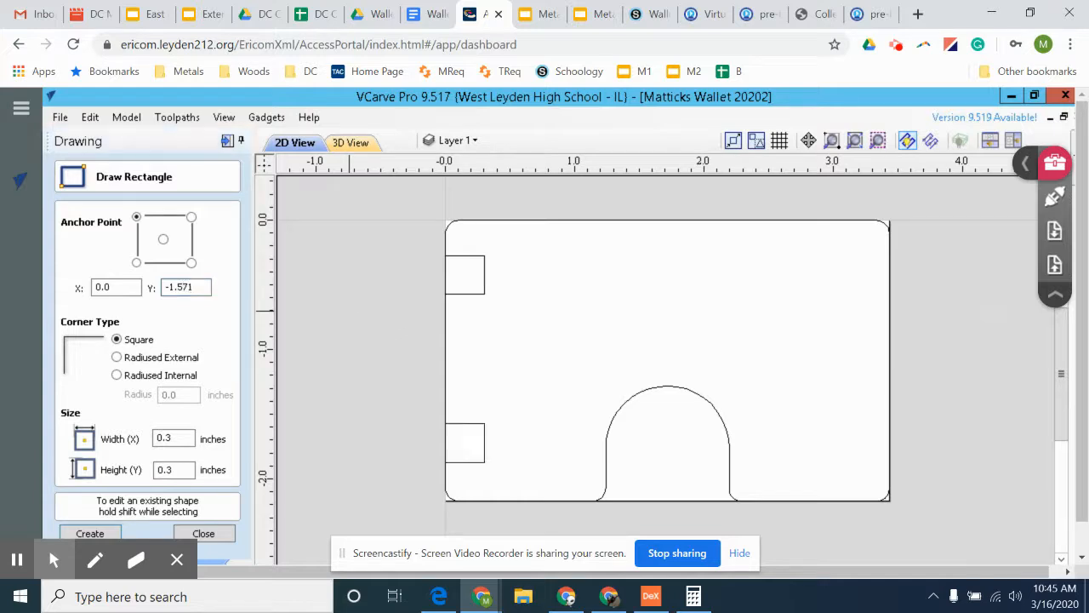
click(203, 534)
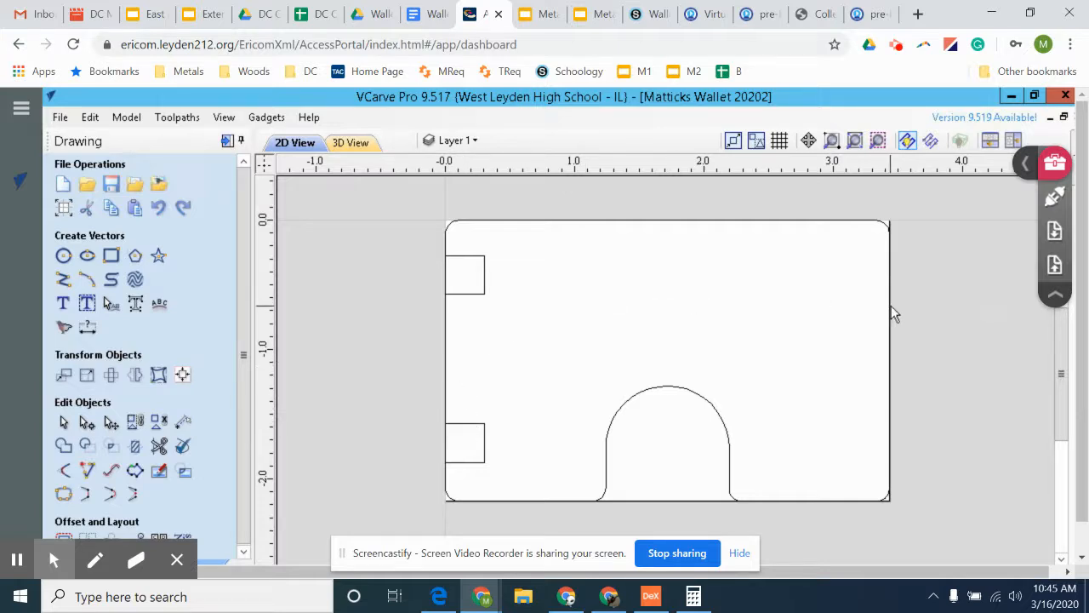
Create mirrored copies of both groove rectangles on the wallet's right side by flipping them horizontally about the job center
click(460, 294)
shift+click(475, 424)
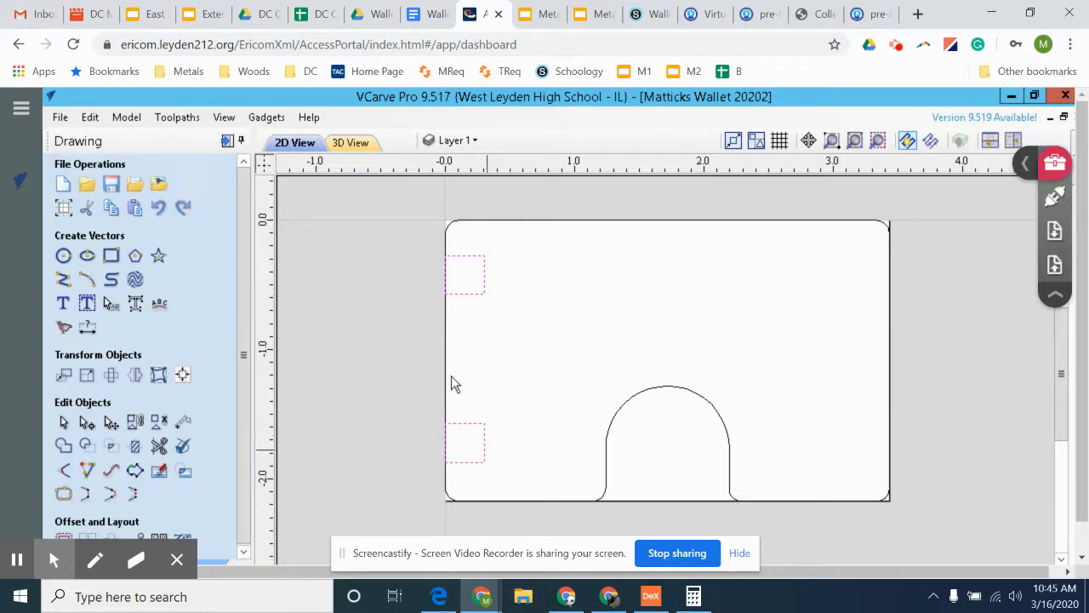
click(136, 376)
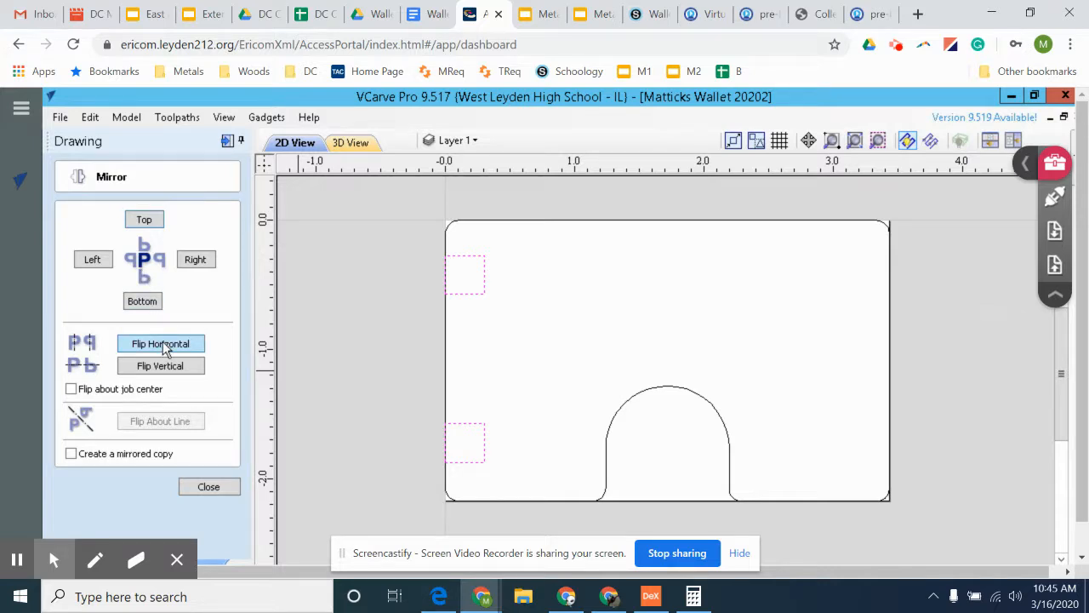
click(71, 389)
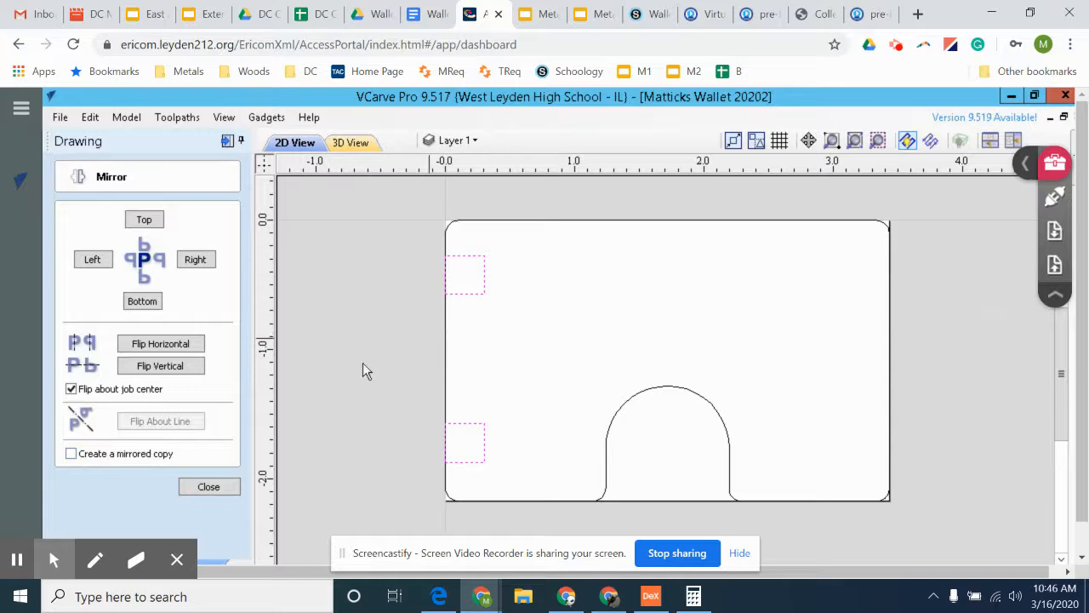
click(187, 350)
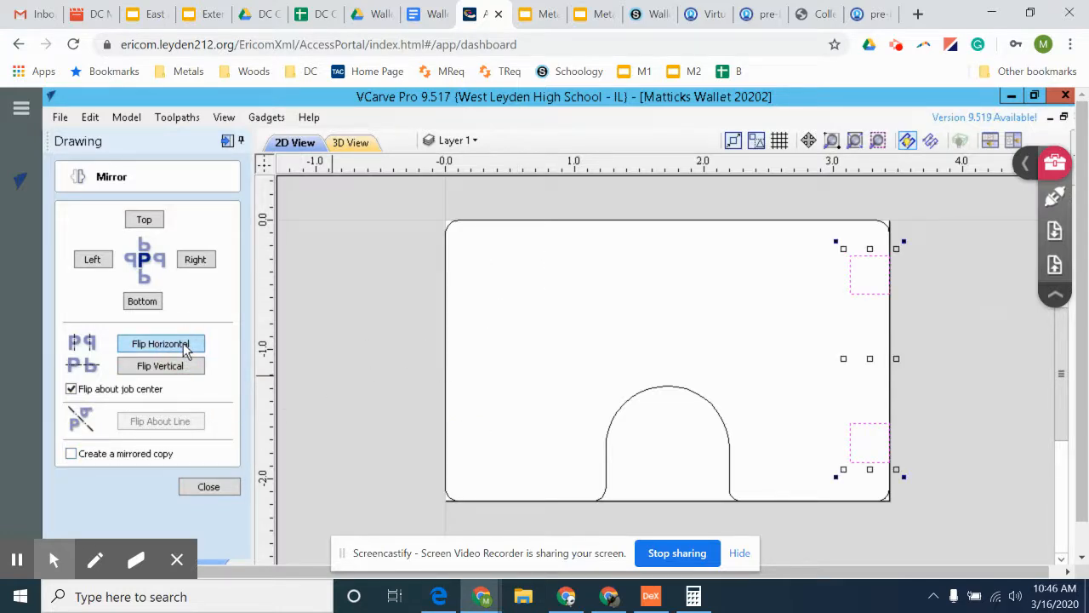
click(187, 350)
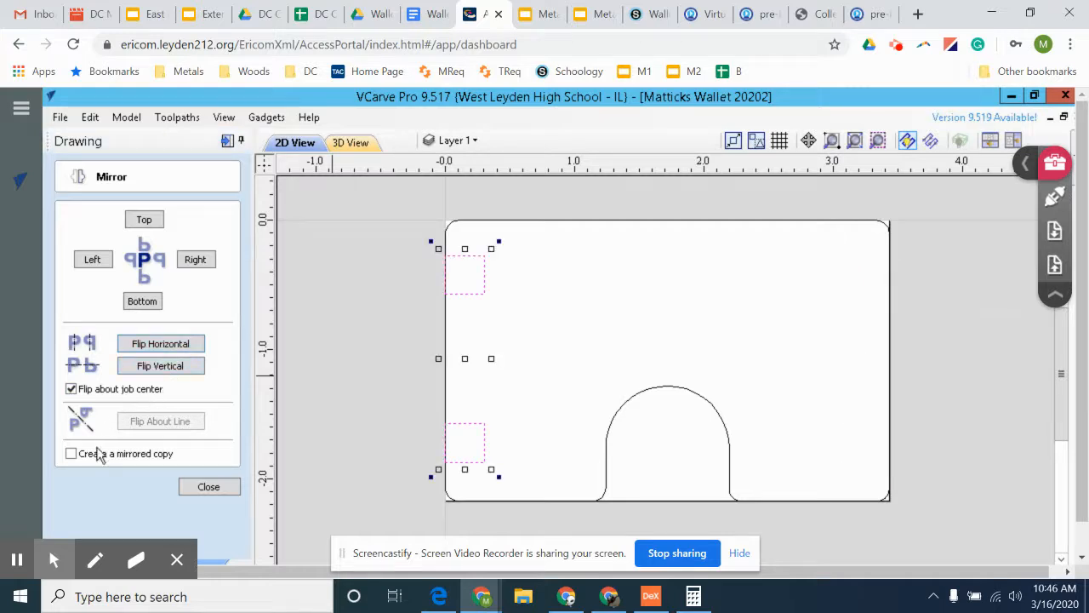
click(72, 455)
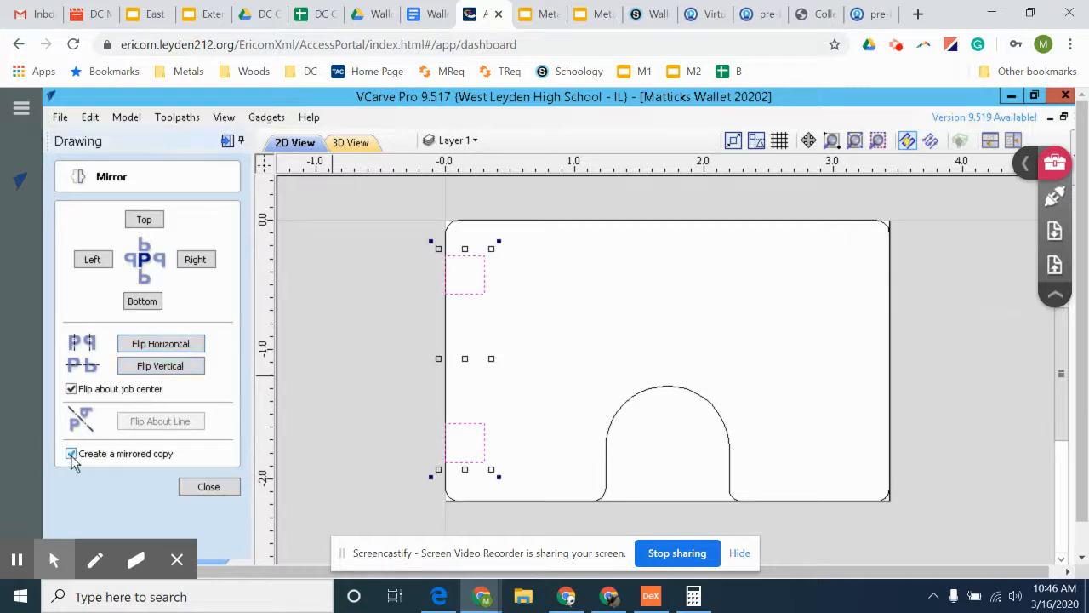
click(162, 345)
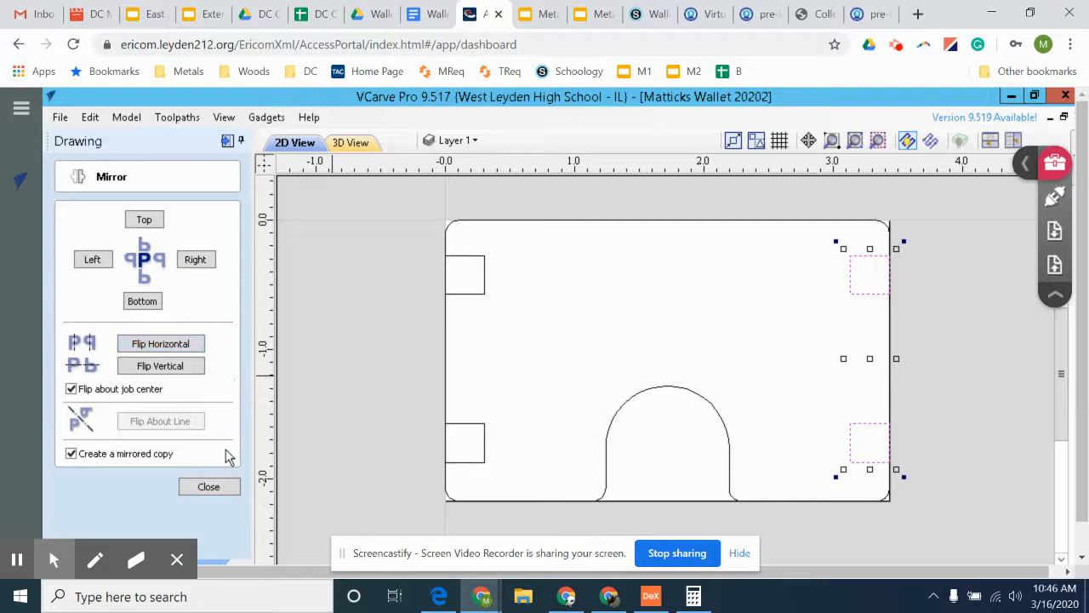
click(220, 492)
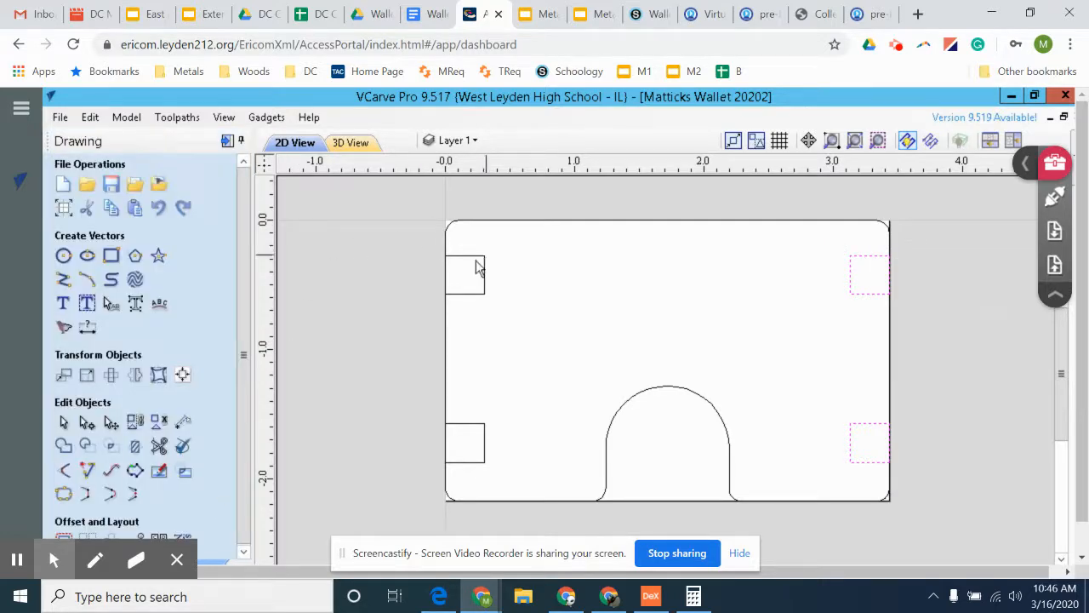
Stretch the upper-left groove rectangle outward so it extends past the wallet's left edge
click(474, 265)
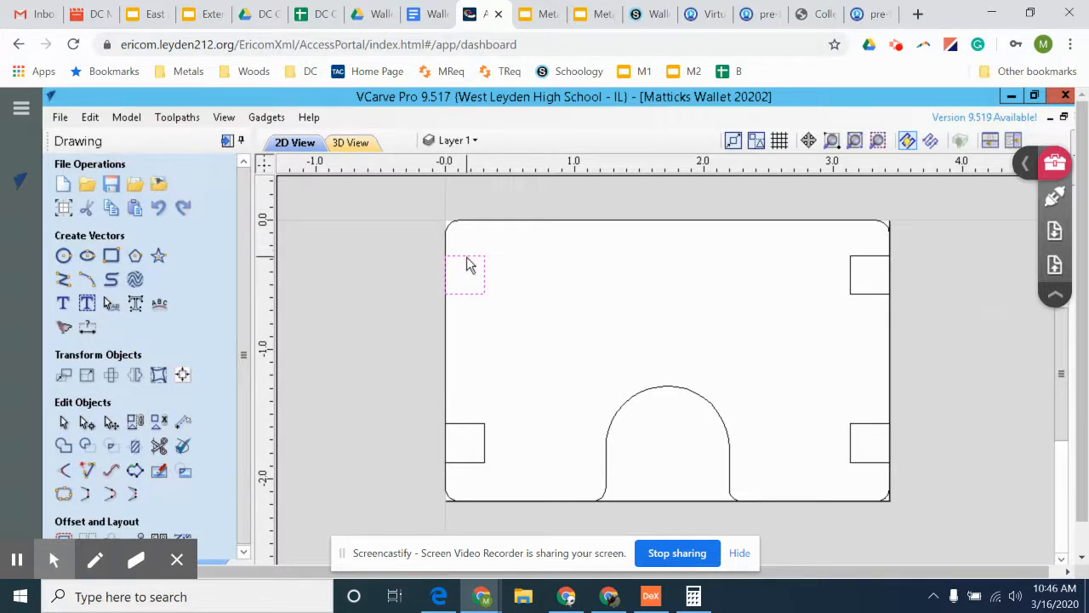
click(470, 261)
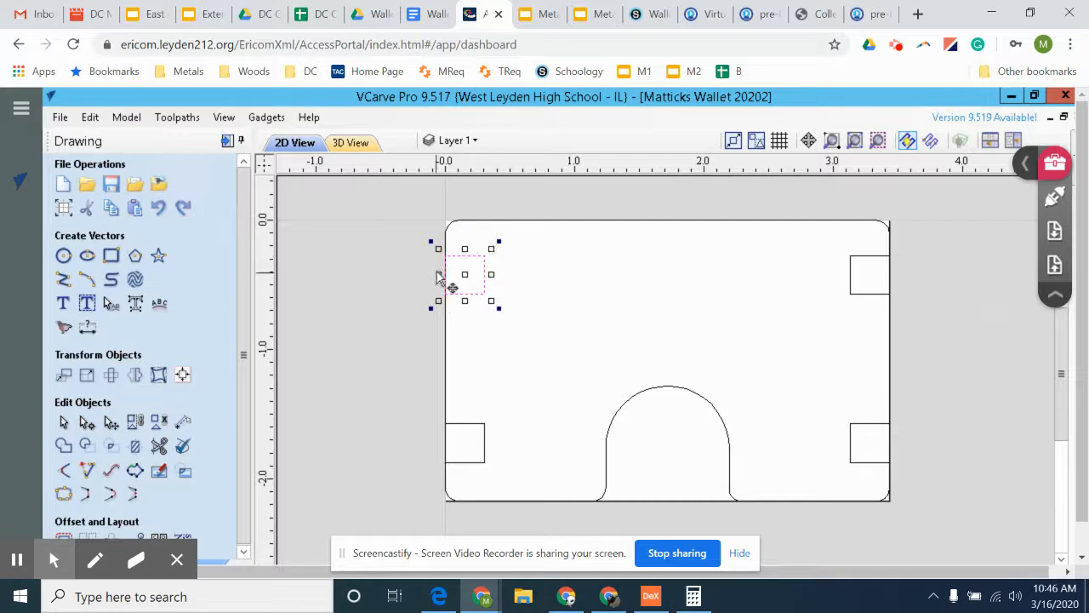
drag(437, 274, 431, 275)
drag(417, 274, 417, 275)
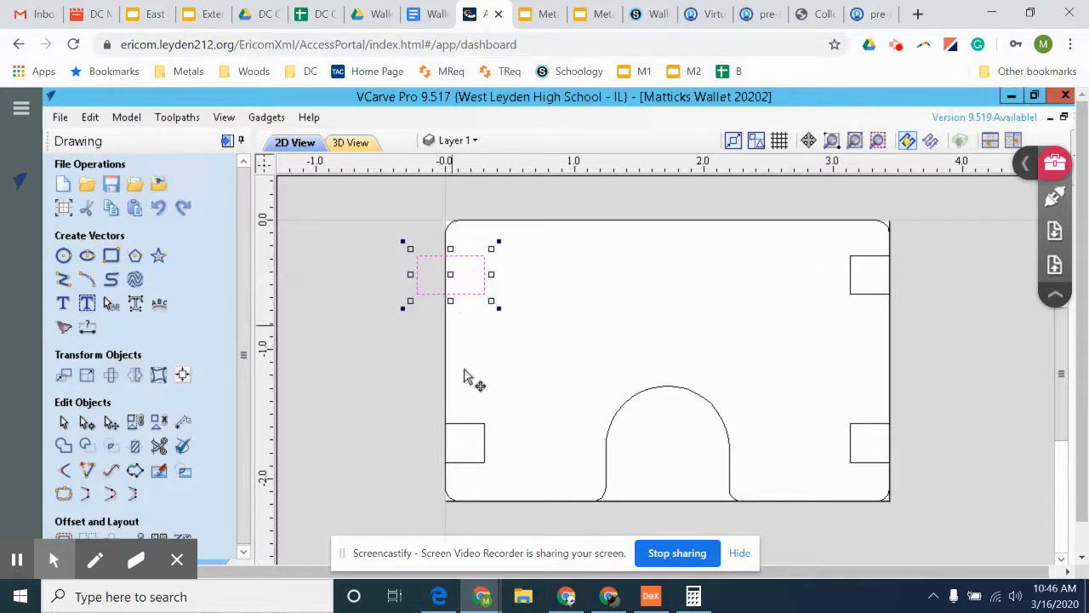
Stretch the lower-left groove rectangle outward beyond the wallet's left edge
click(480, 433)
click(460, 424)
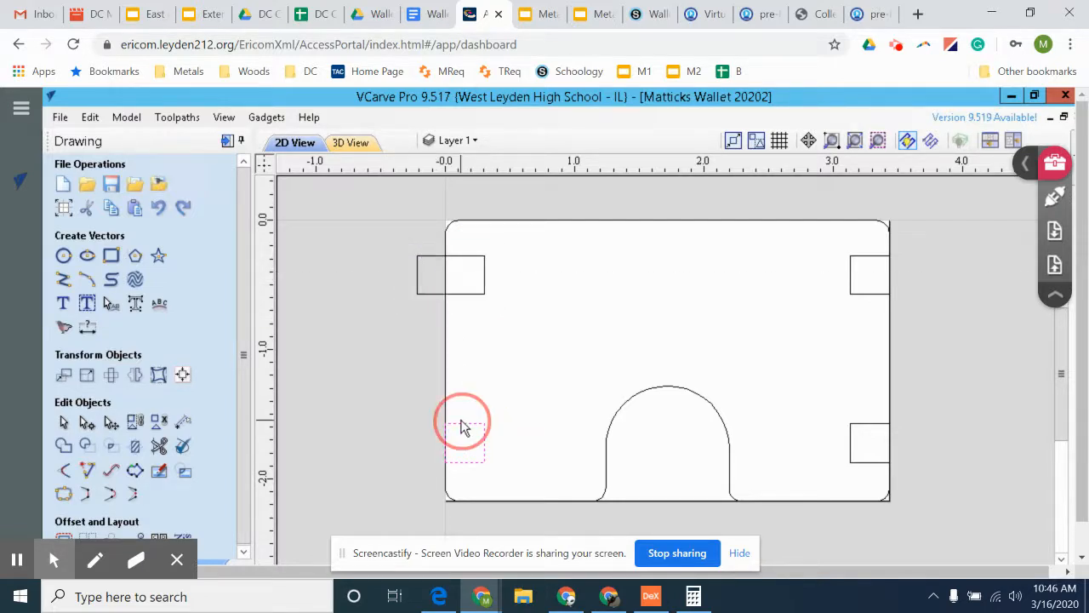
click(460, 428)
click(460, 425)
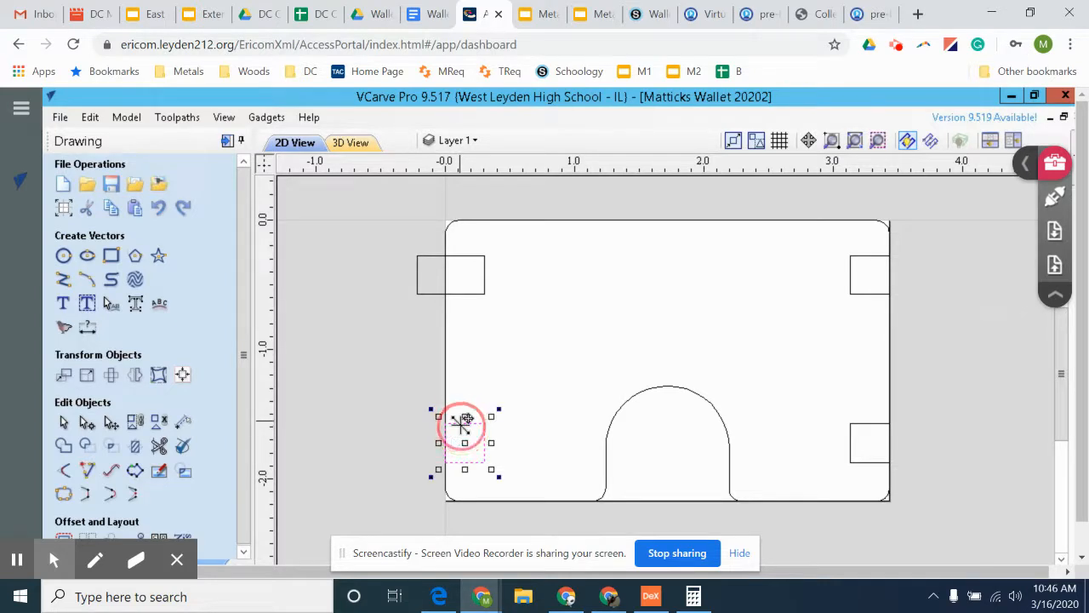
drag(438, 442, 422, 443)
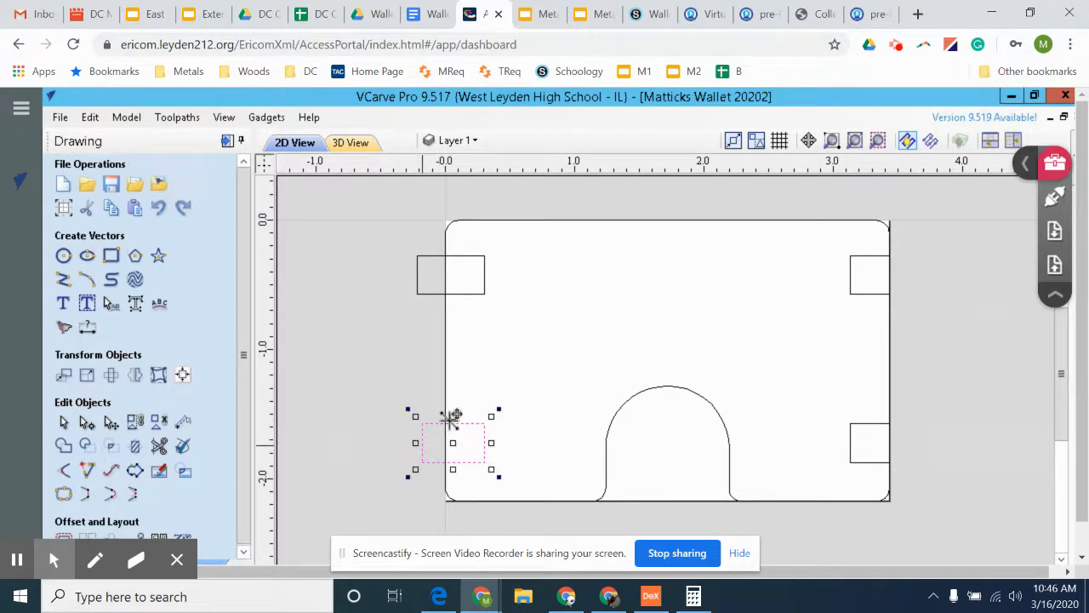
Stretch the upper-right and lower-right groove rectangles outward so they extend past the wallet's right edge
click(870, 263)
click(870, 256)
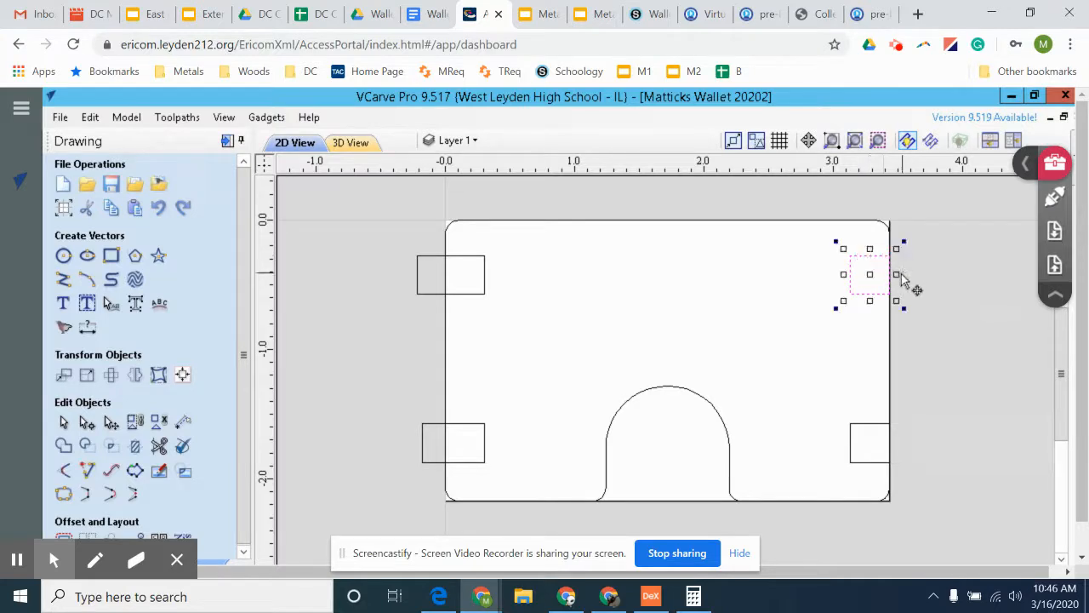
drag(902, 274, 916, 274)
click(872, 432)
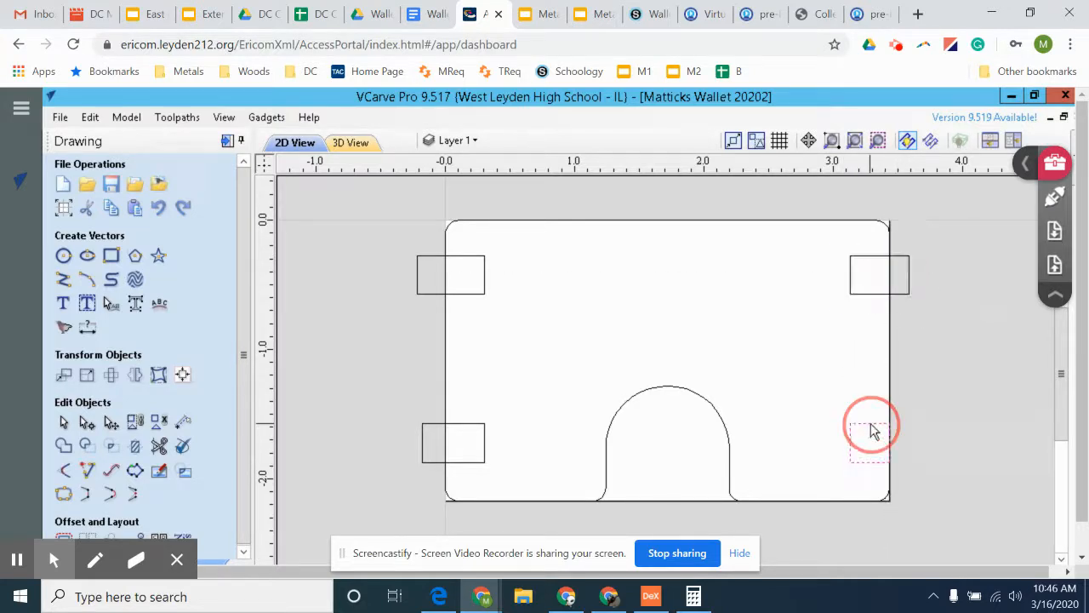
drag(898, 443, 911, 441)
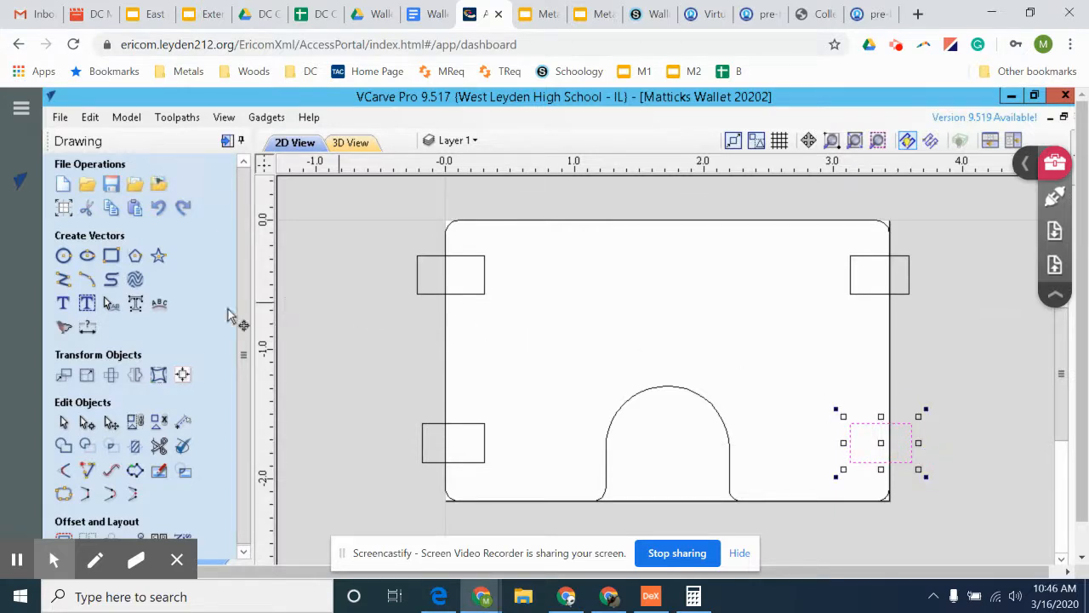
Trim away the parts of all four groove rectangles that lie outside the wallet outline
click(159, 447)
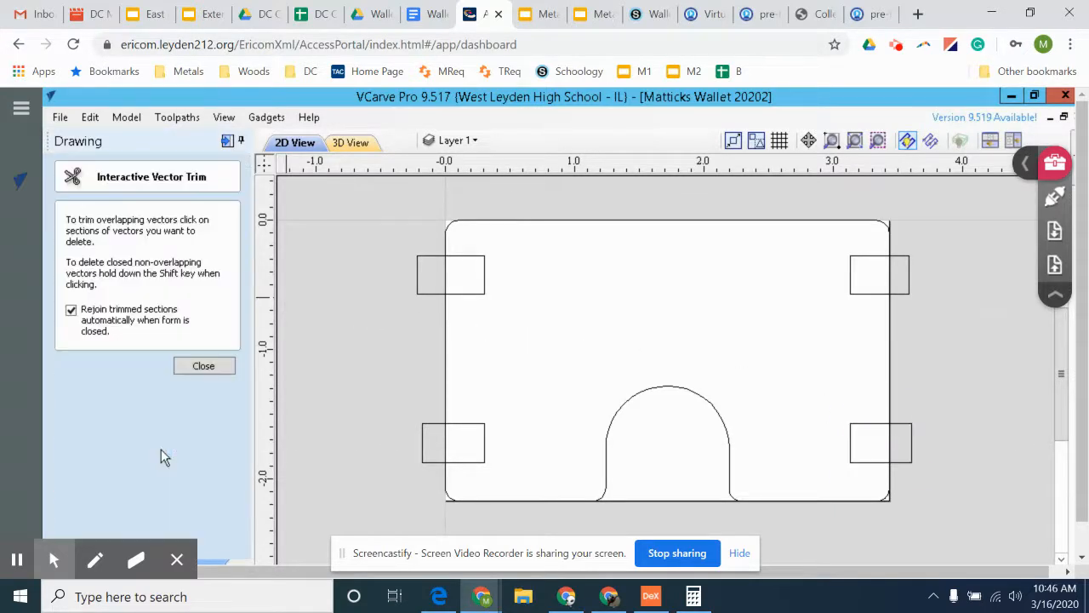
click(423, 262)
click(426, 428)
click(905, 263)
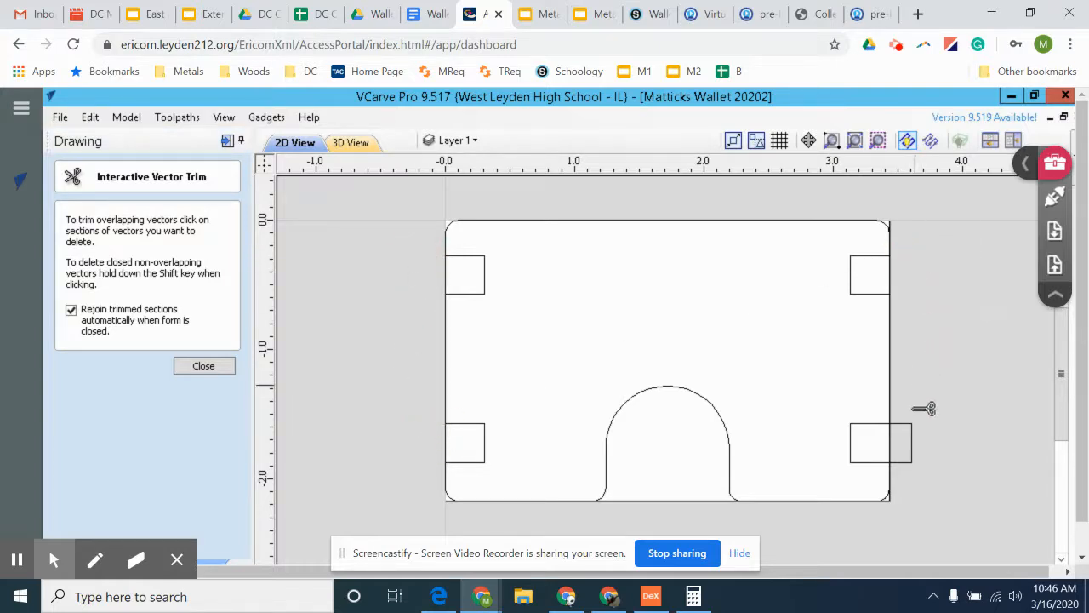
click(908, 426)
key(Escape)
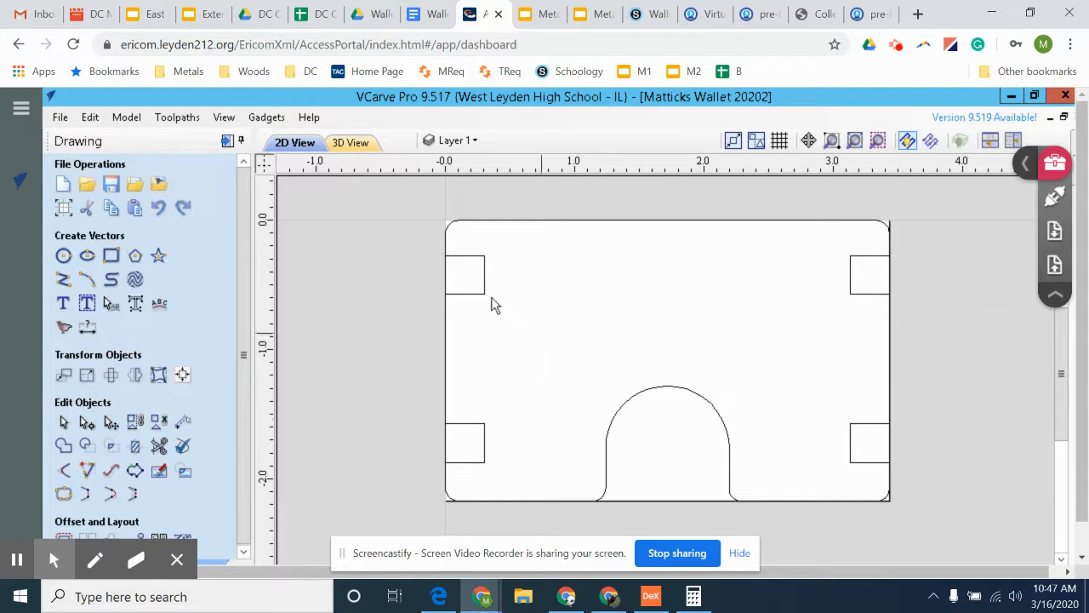
Select the upper-left groove and the wallet outline in turn to check that they are separate vectors
click(485, 294)
scroll(473, 284, up, 2)
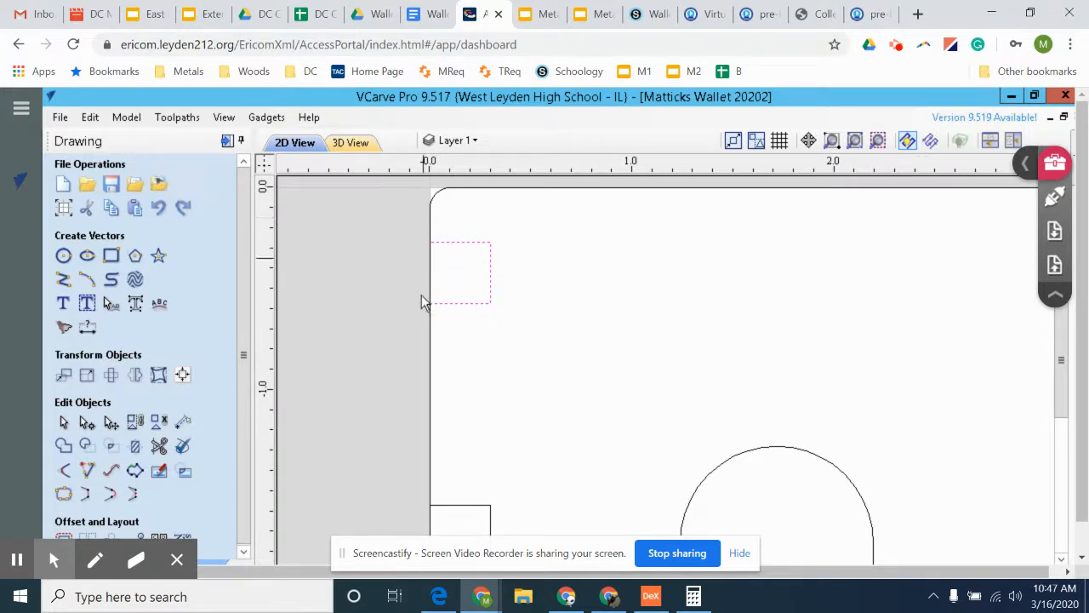
click(430, 226)
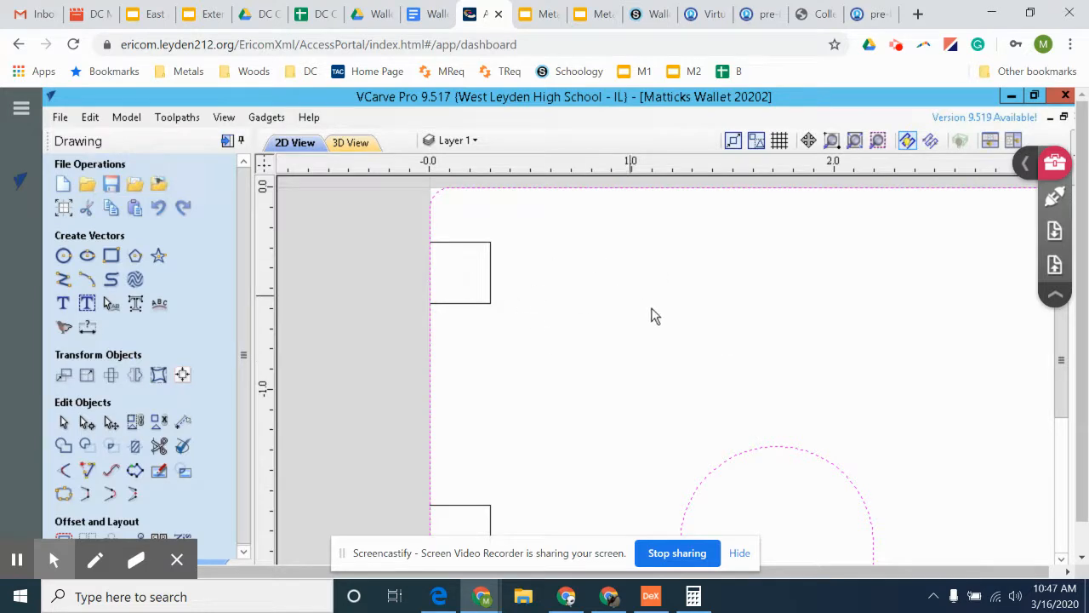
scroll(777, 463, down, 2)
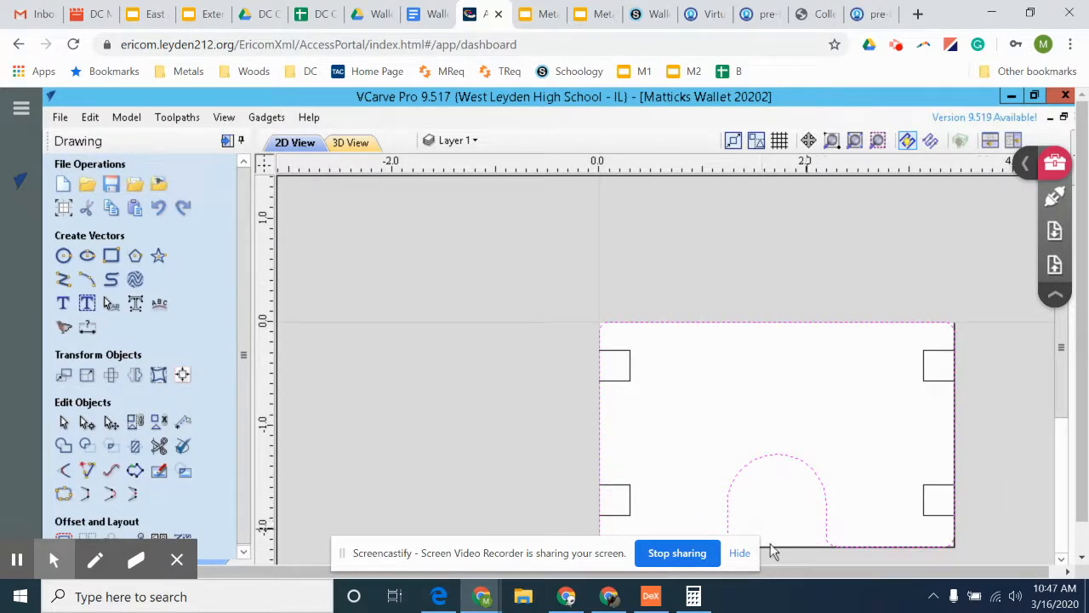
click(613, 356)
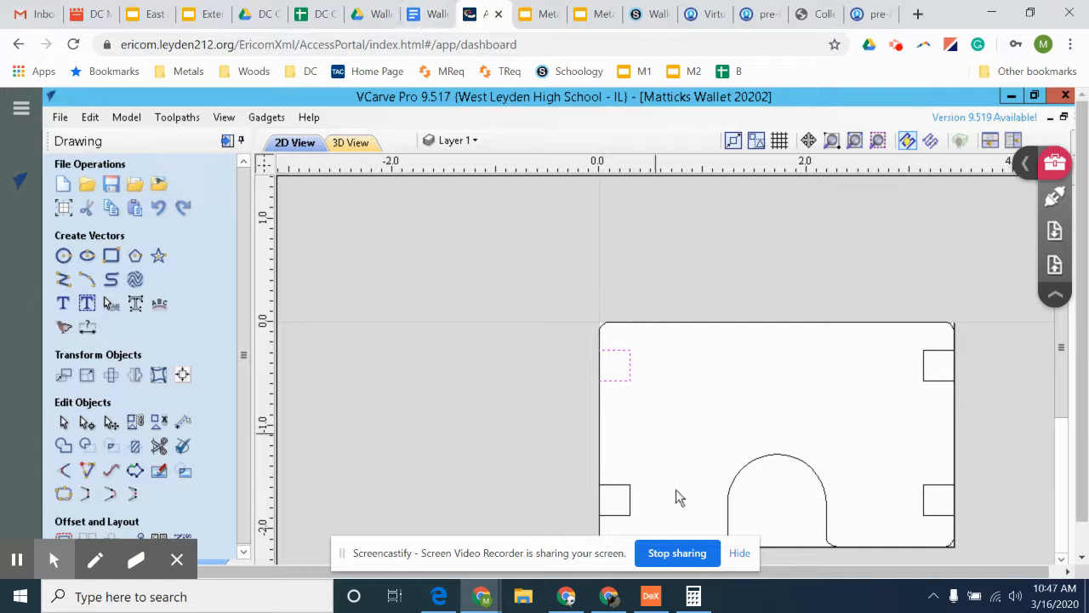
Look up the groove's corner radius on the Wallet3.pdf blueprint, then return to VCarve Pro
click(433, 17)
click(359, 17)
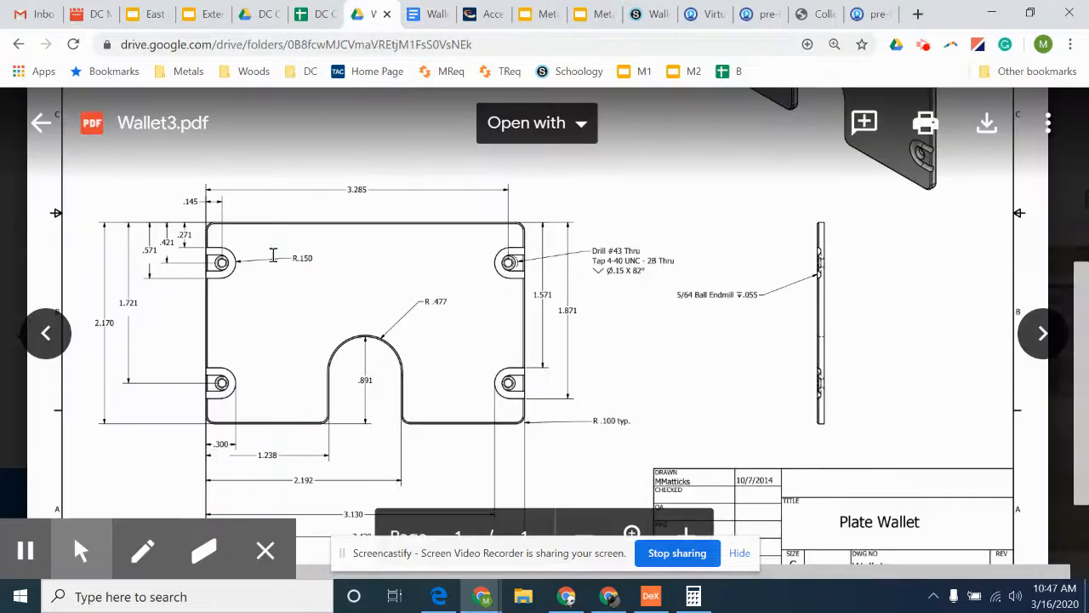
drag(287, 258, 315, 258)
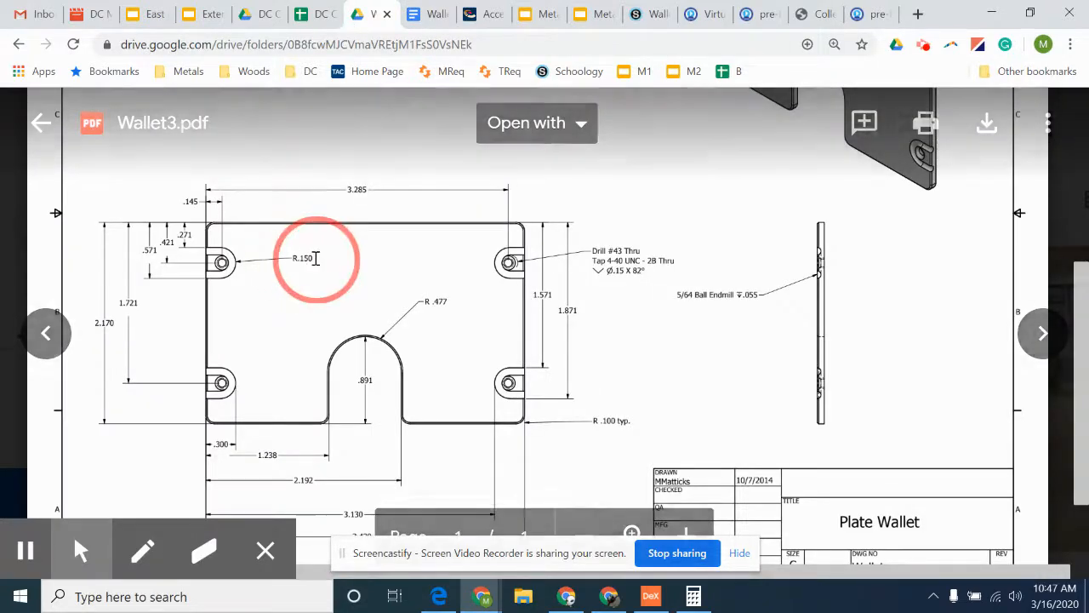
click(482, 13)
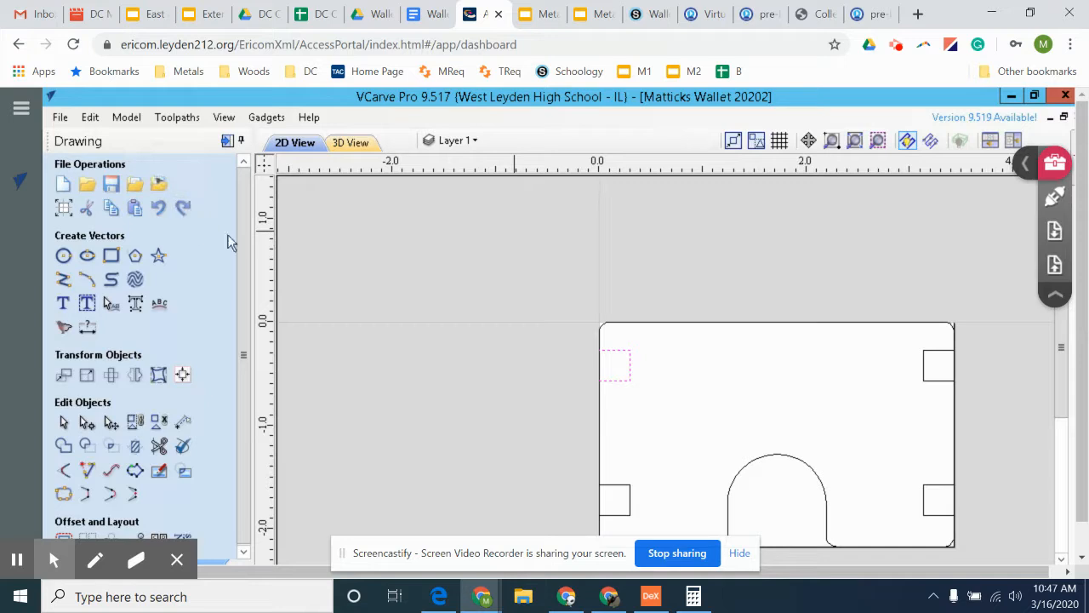
Round the two inner corners of each of the four grooves with normal fillets of 0.150 inch radius
click(64, 469)
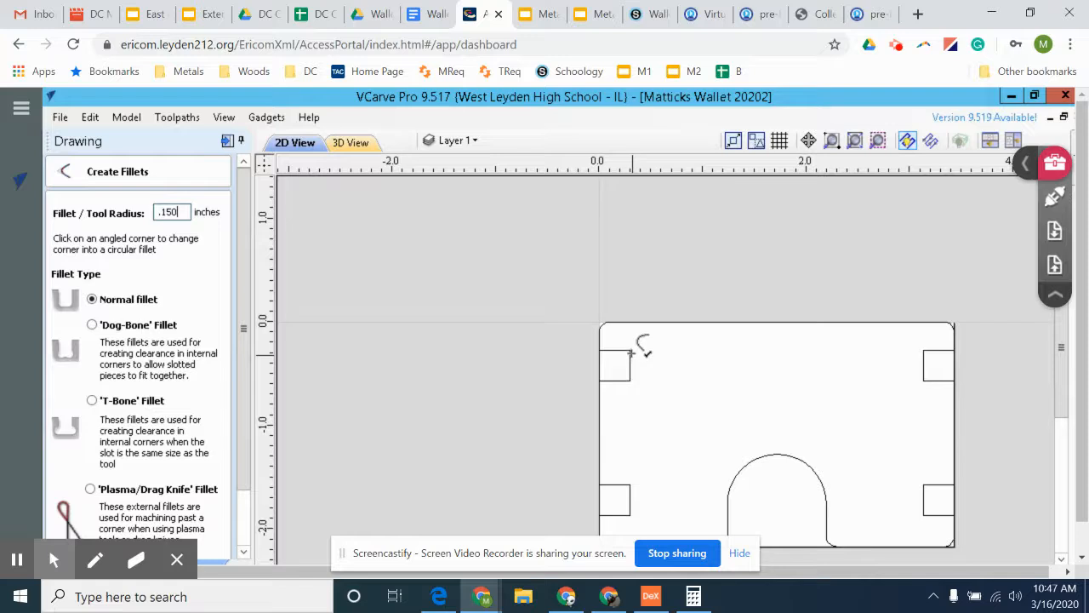
click(630, 380)
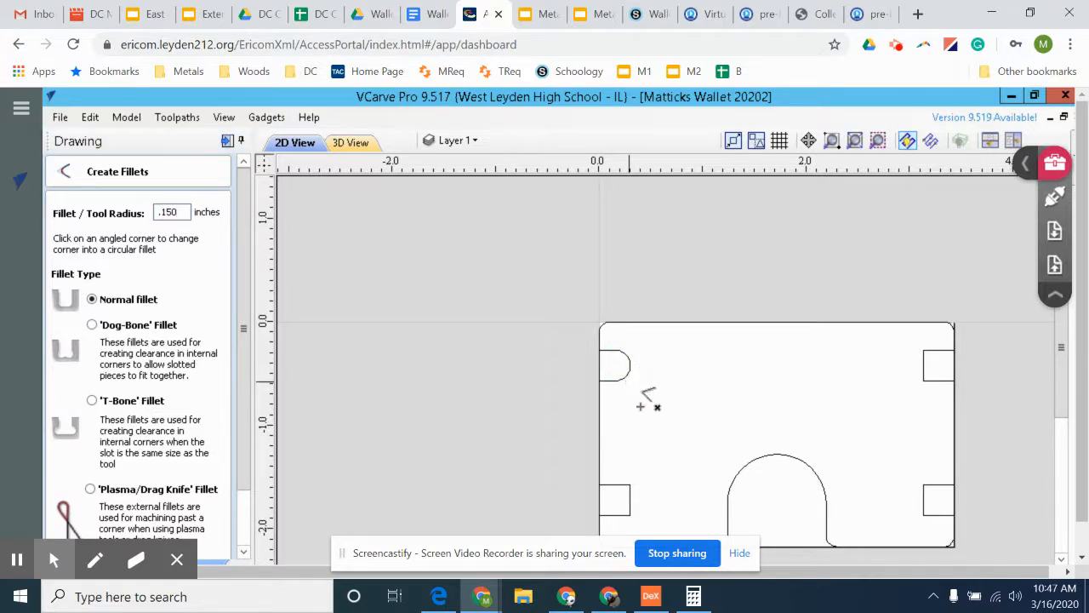
click(630, 485)
click(630, 514)
click(925, 351)
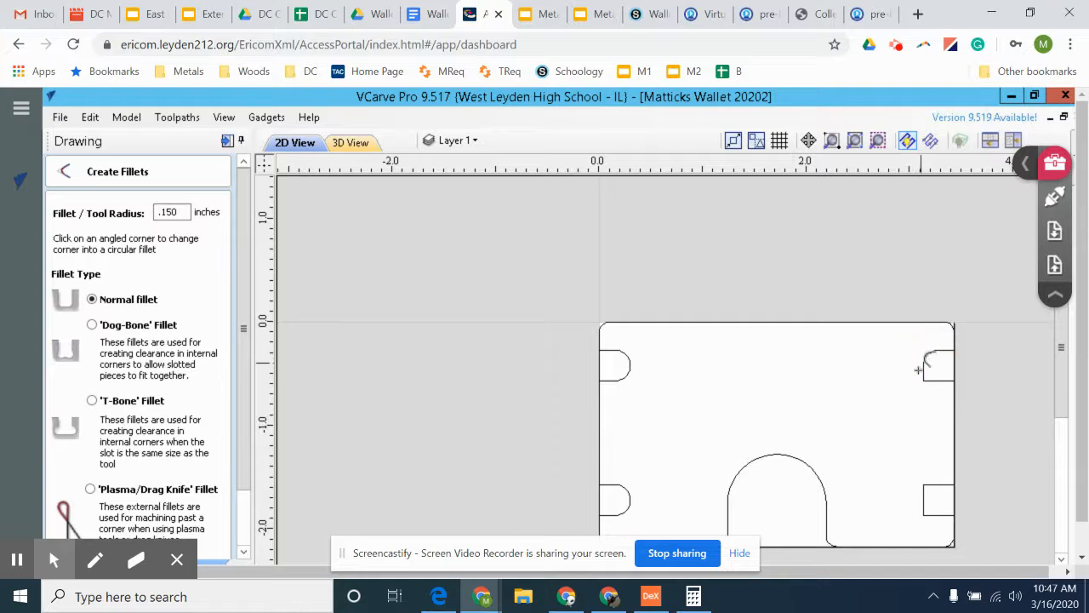
click(925, 380)
click(925, 486)
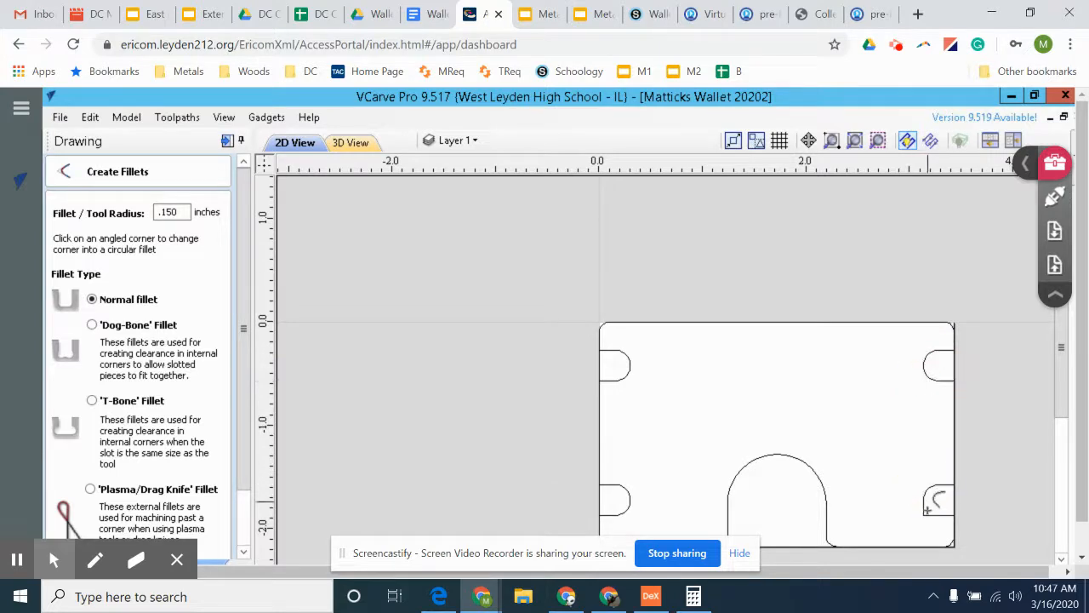
click(926, 514)
drag(245, 438, 250, 500)
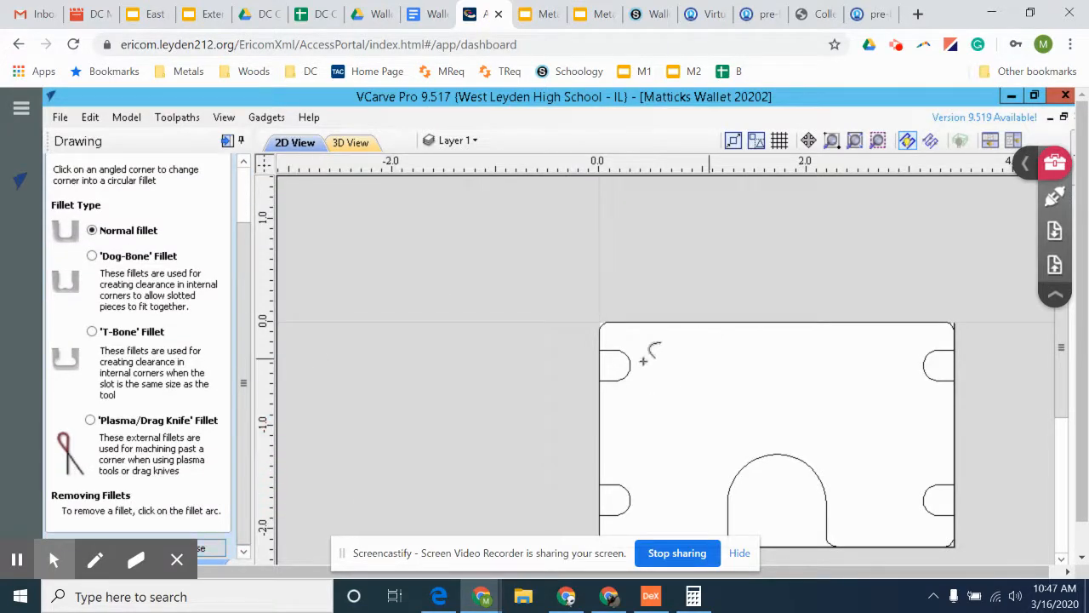
click(214, 552)
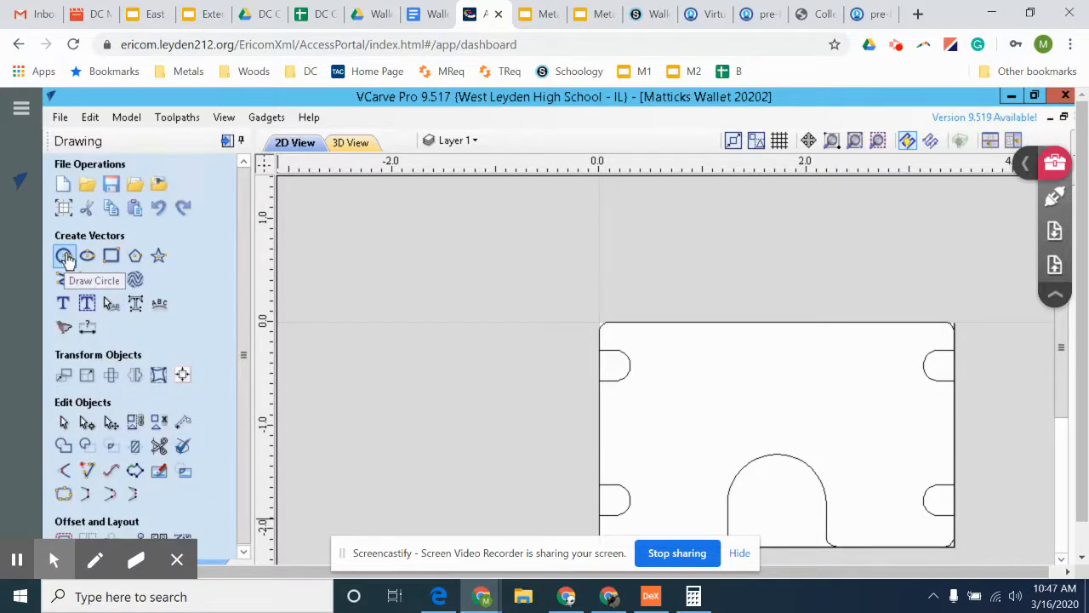
Look up the screw hole size in the job sheet and the upper-left hole's location on the blueprint, then return to VCarve Pro
click(430, 15)
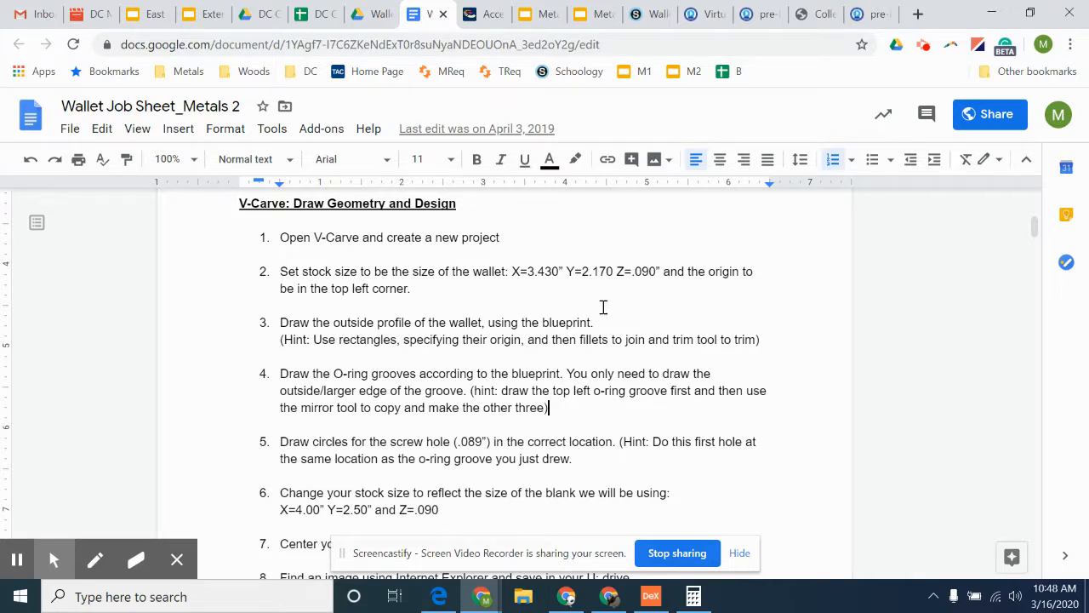
click(379, 15)
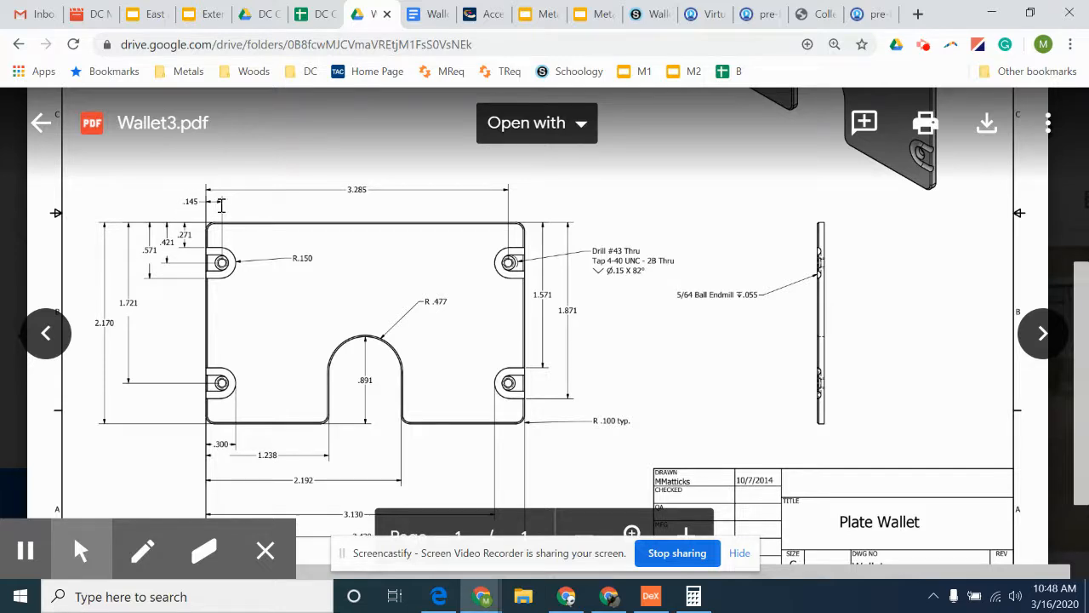
click(222, 264)
click(481, 14)
Draw a 0.089 inch diameter screw hole circle in the upper-left groove, centred at X .145, Y -.421
click(60, 266)
text(.145)
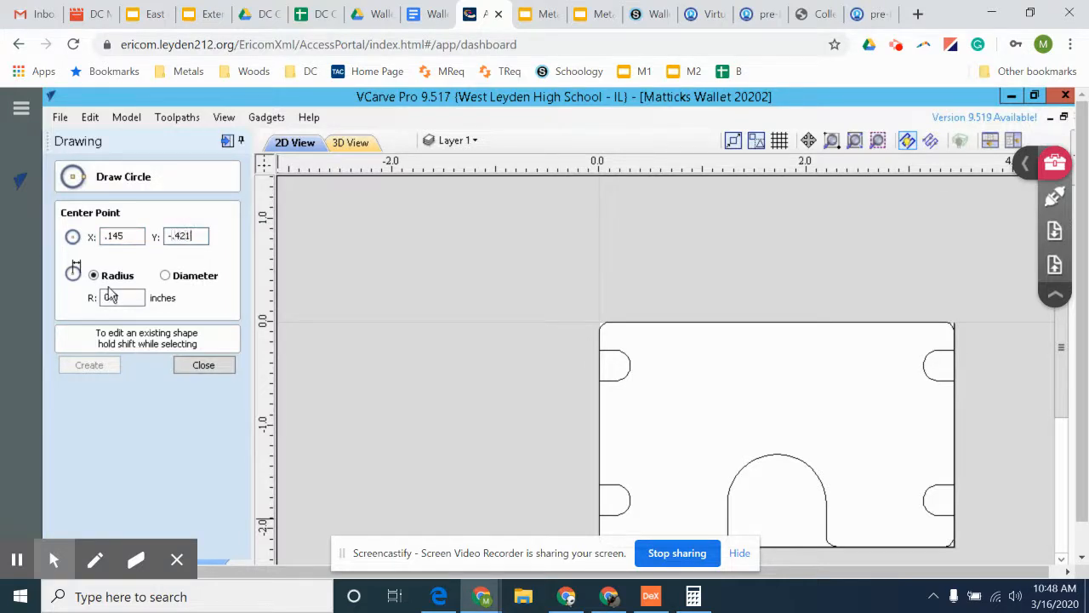
click(165, 275)
click(136, 297)
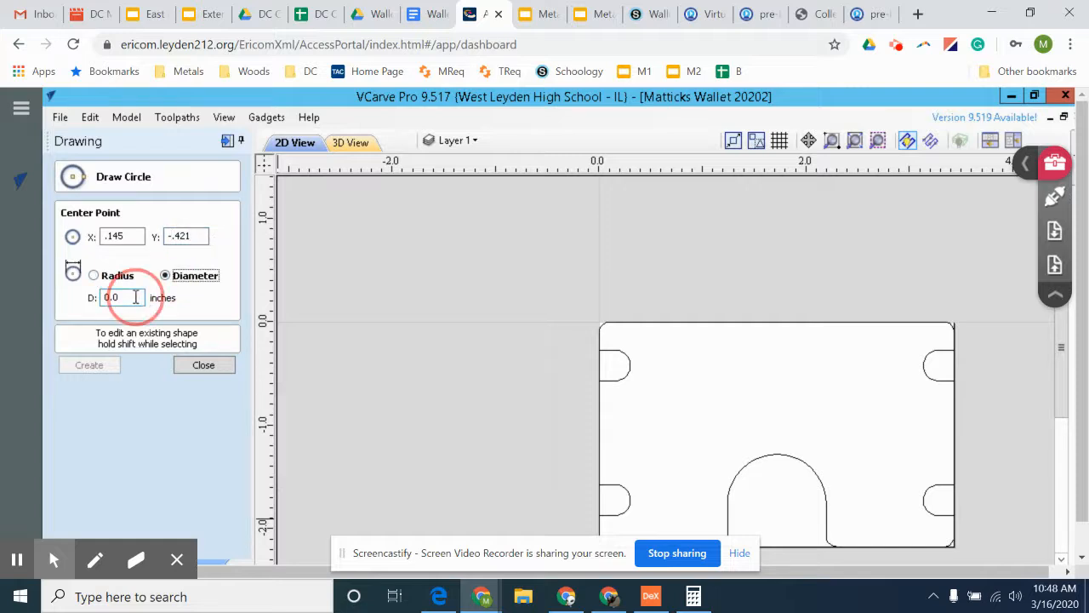
text(0.089)
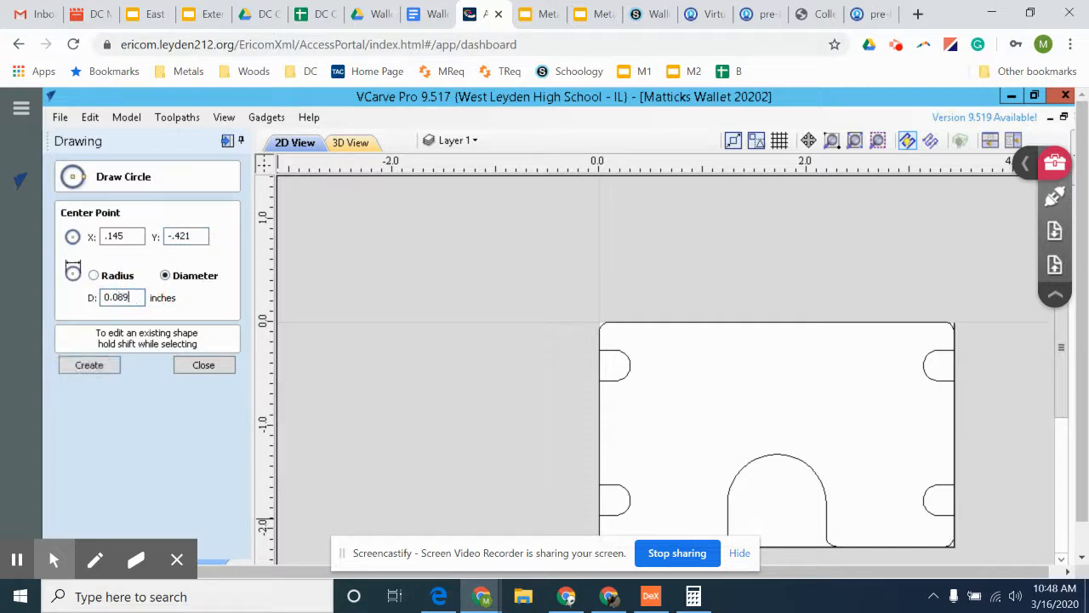
click(72, 366)
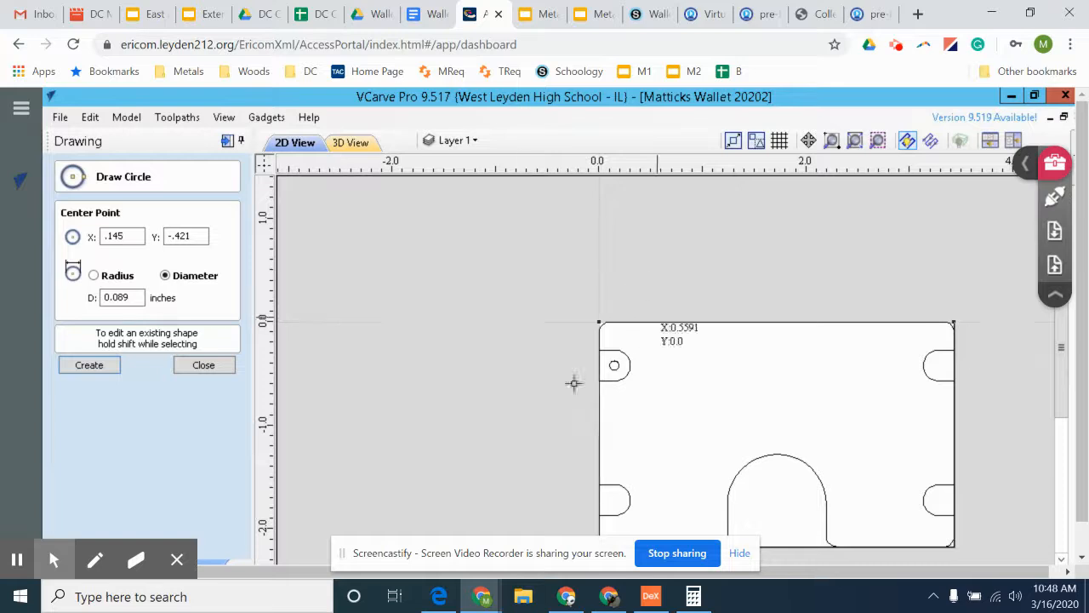
Check the lower hole's height on the blueprint and draw a second 0.089 inch diameter circle centred at X .145, Y -1.721
click(430, 13)
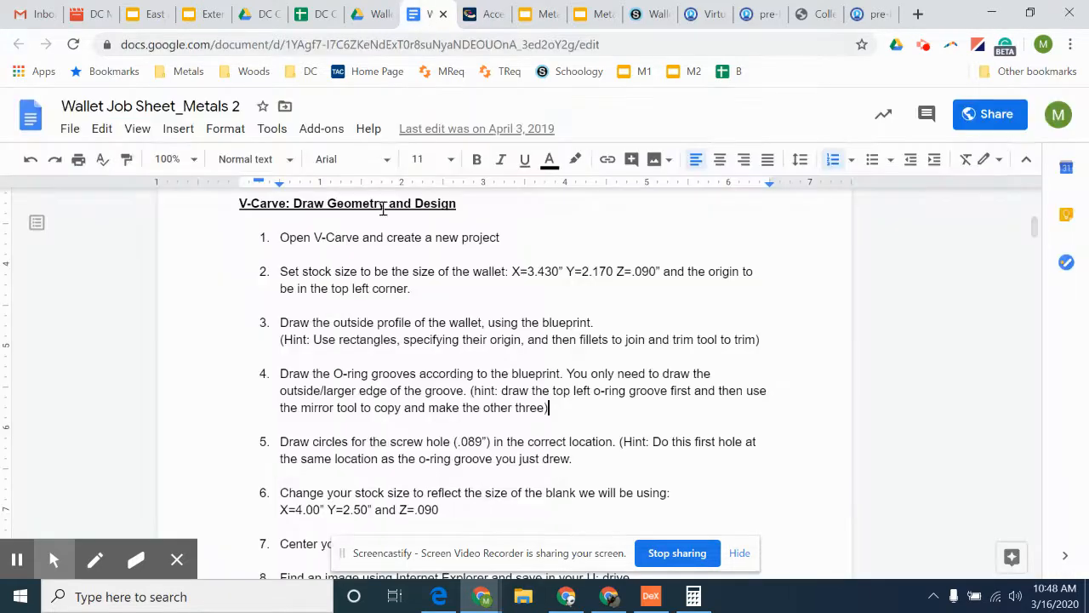
click(382, 14)
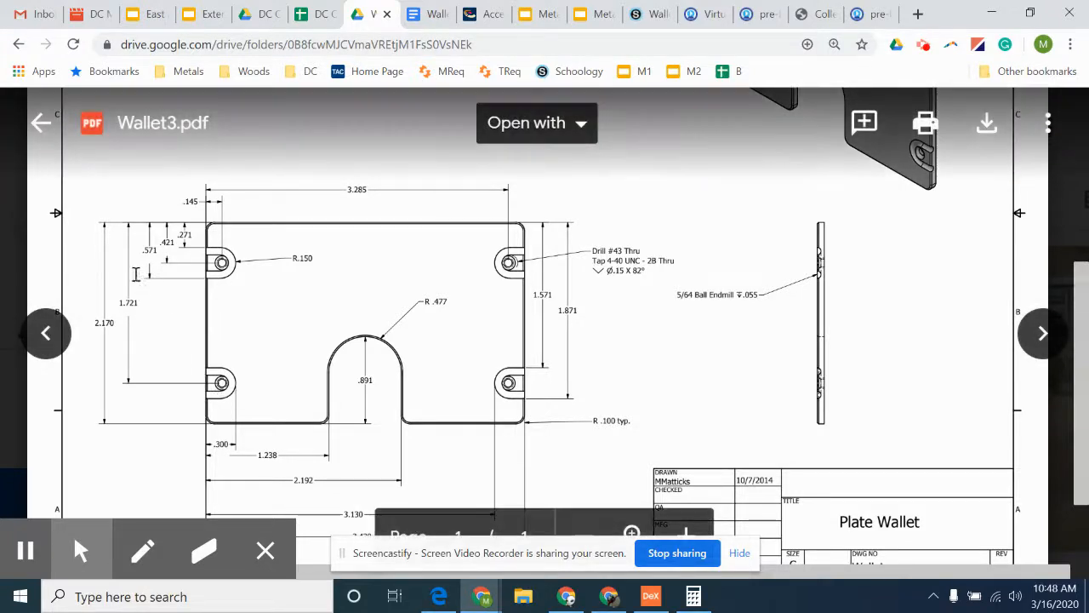
click(128, 304)
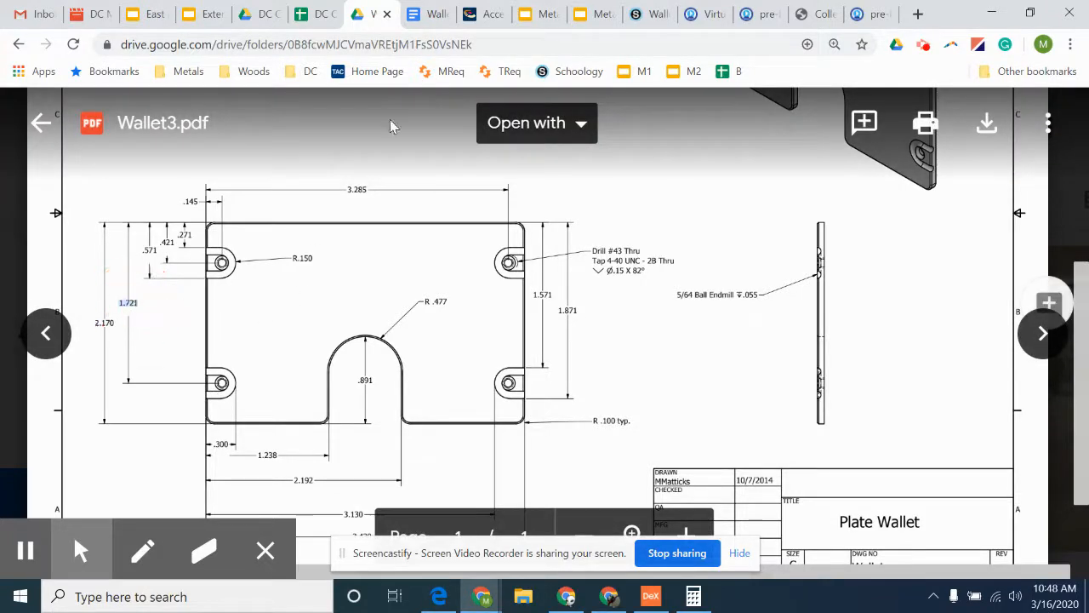
click(474, 15)
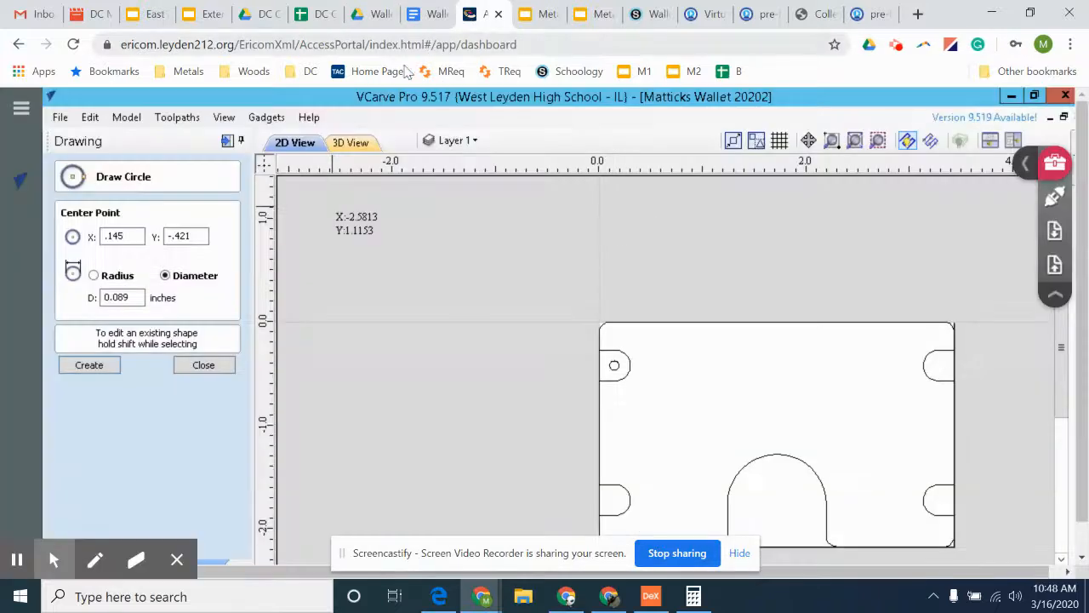
double_click(192, 236)
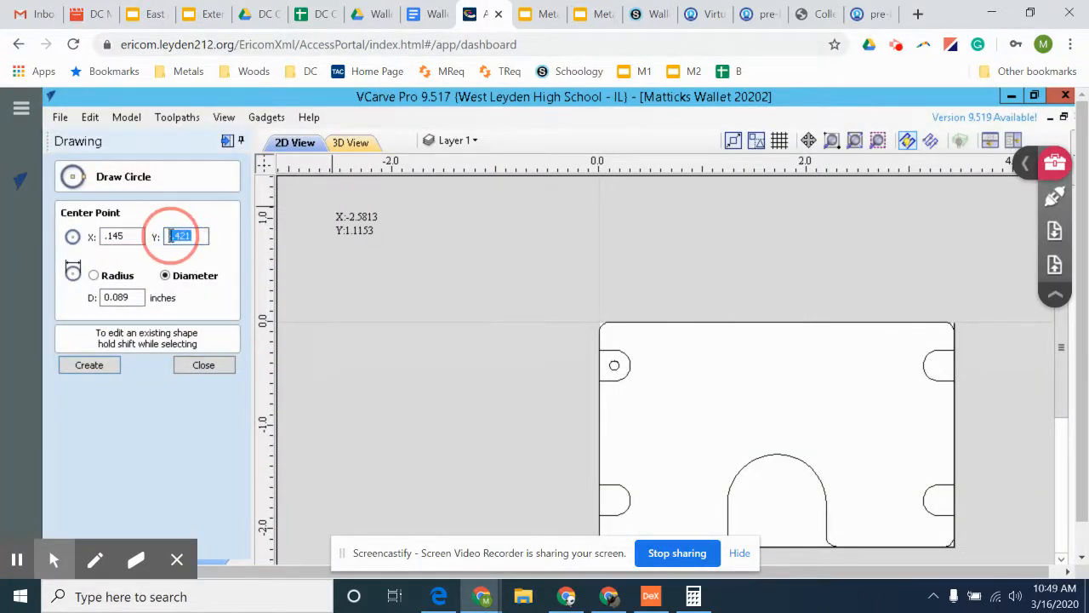
text(-1)
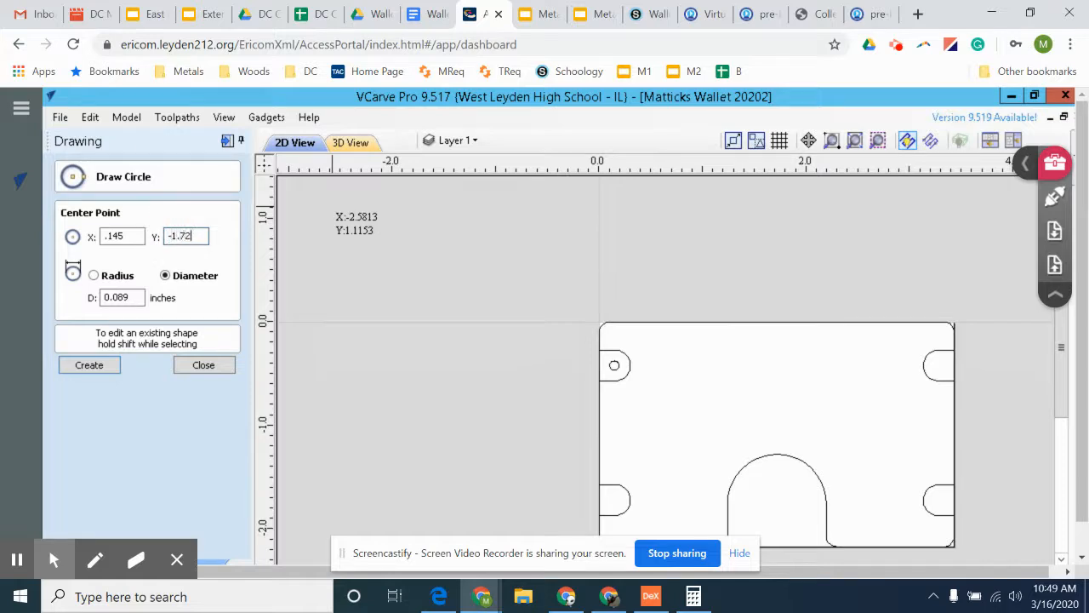
click(93, 365)
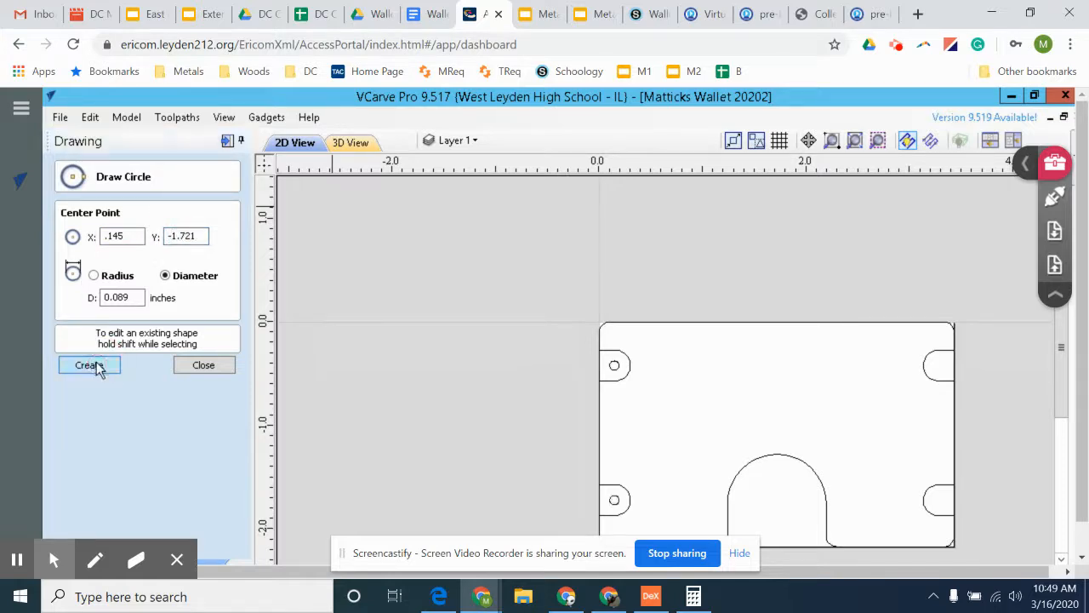
click(217, 368)
Create mirrored copies of both screw hole circles on the wallet's right side by flipping them horizontally about the job center
click(614, 366)
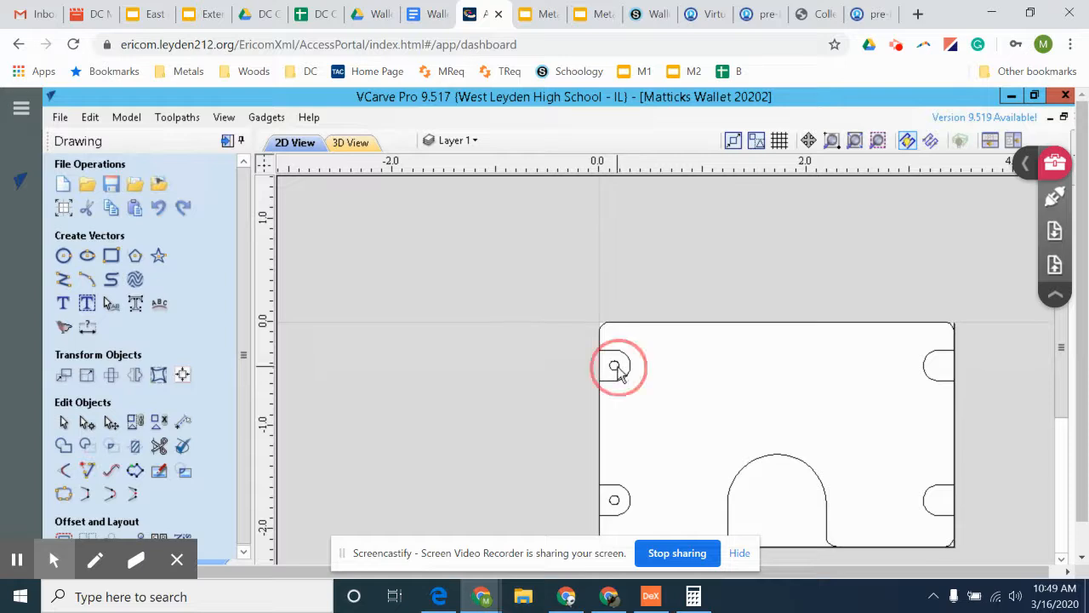
shift+click(614, 501)
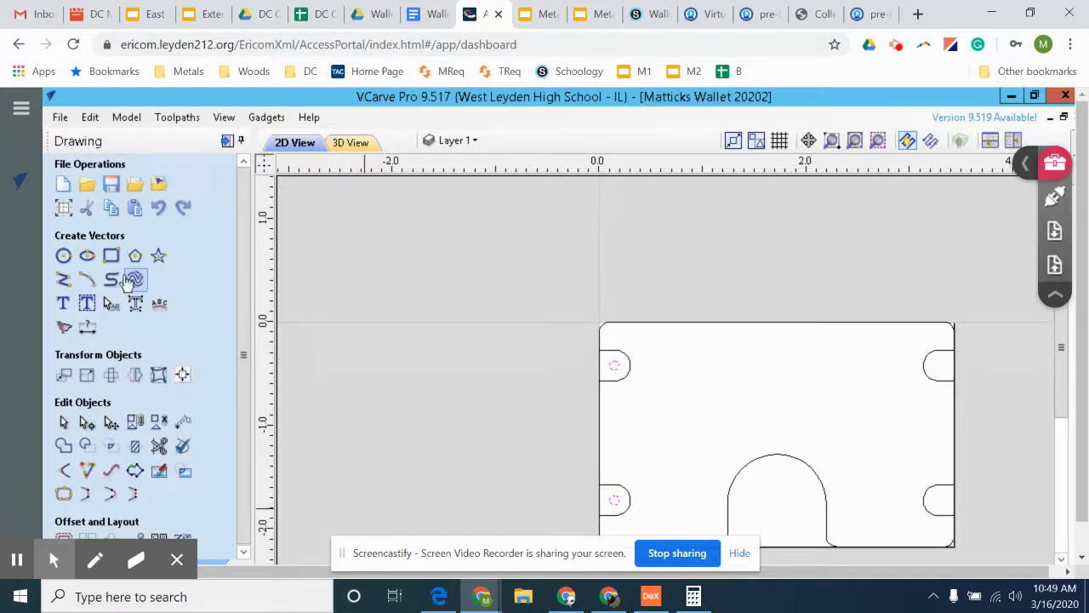
click(136, 374)
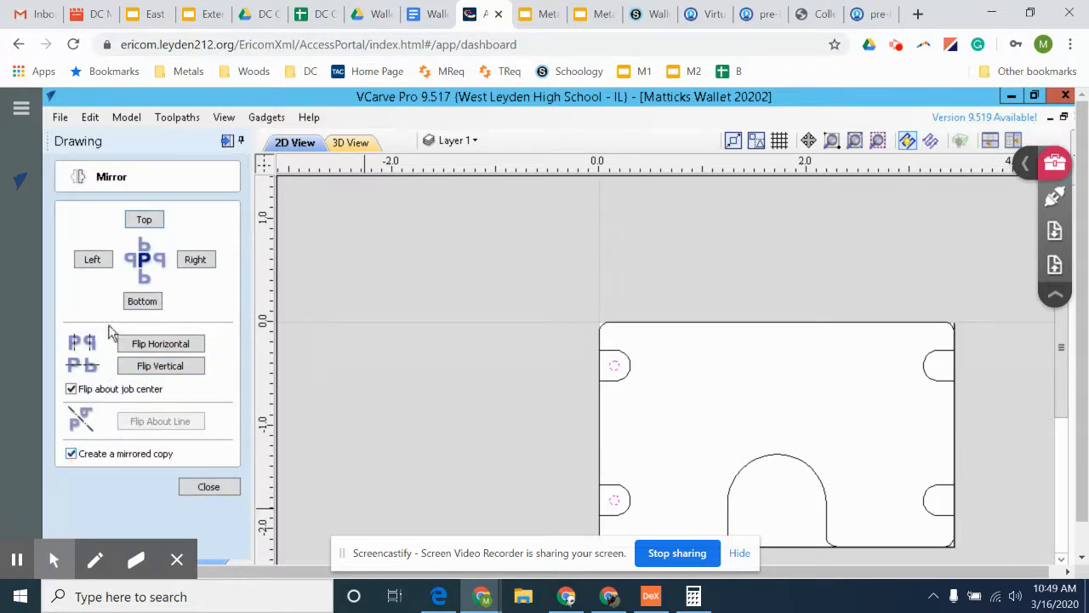
click(143, 345)
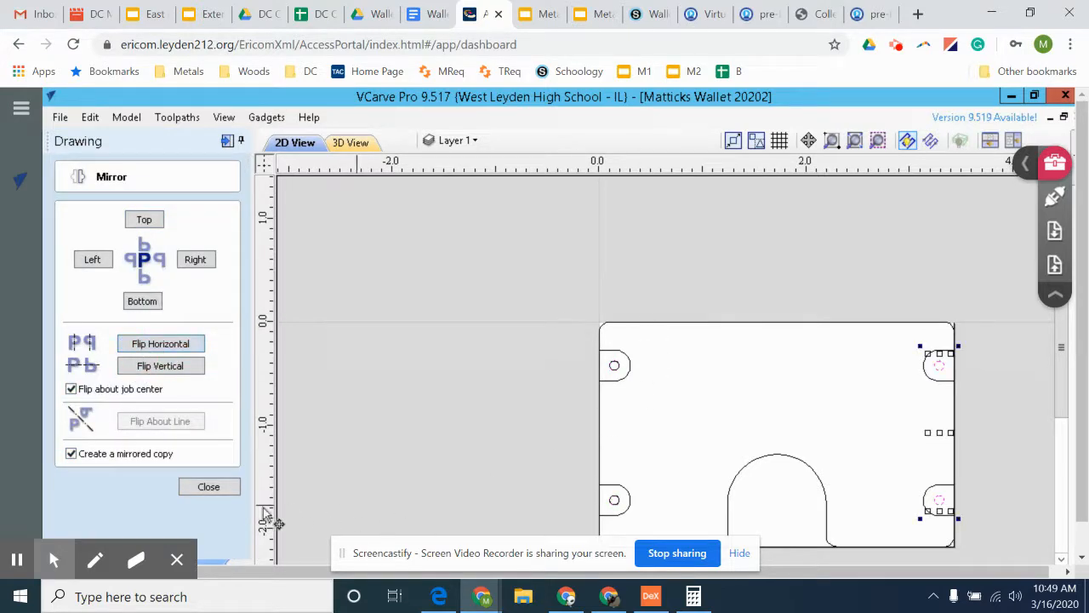
click(209, 486)
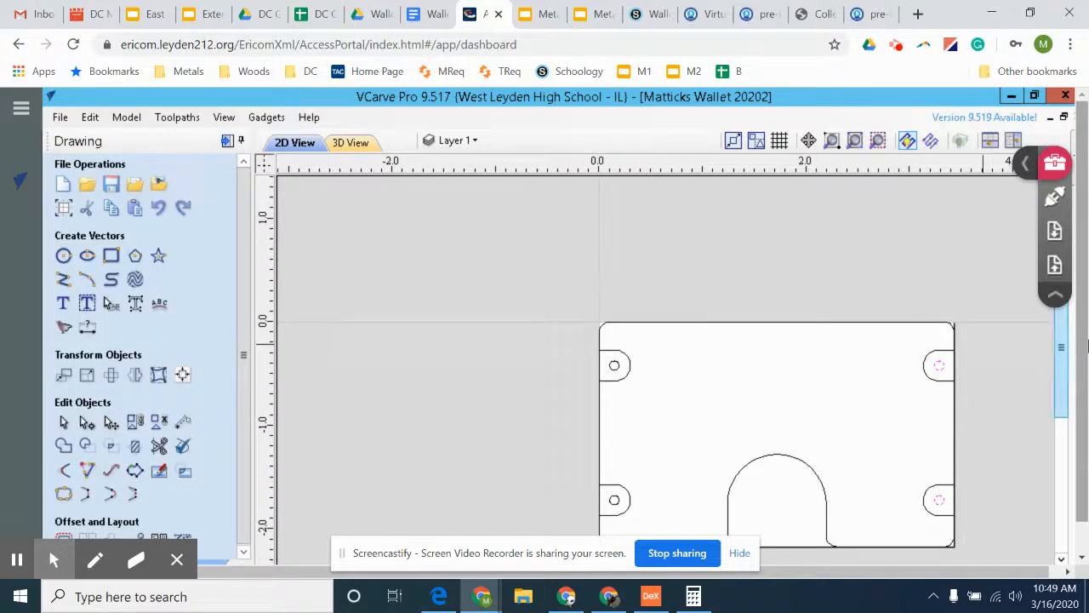
Bring the whole wallet drawing into view and compare its grooves and holes with the Wallet3.pdf blueprint
click(1064, 354)
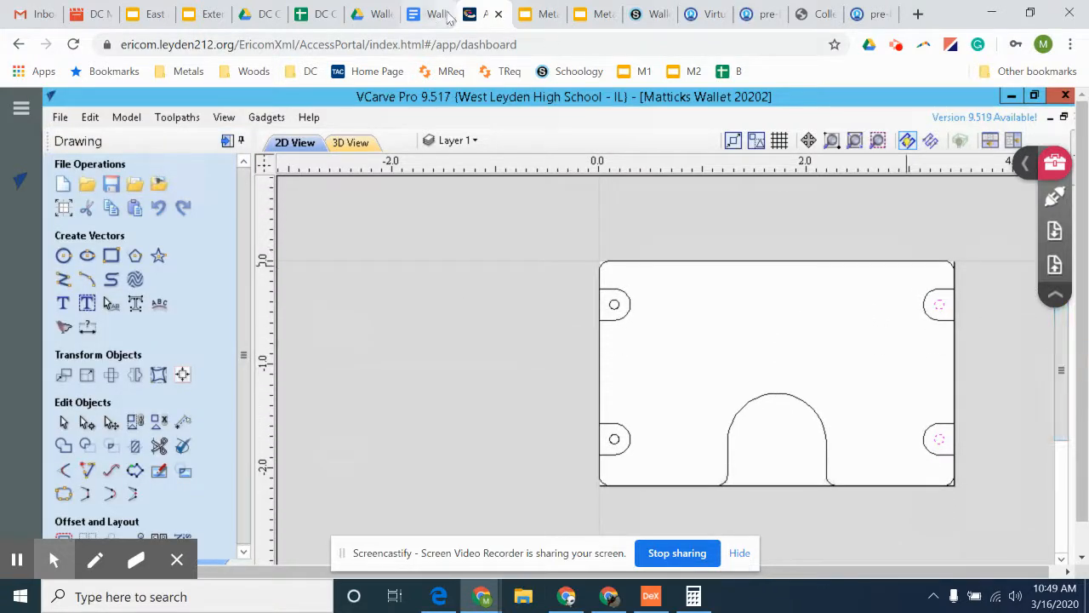
click(380, 19)
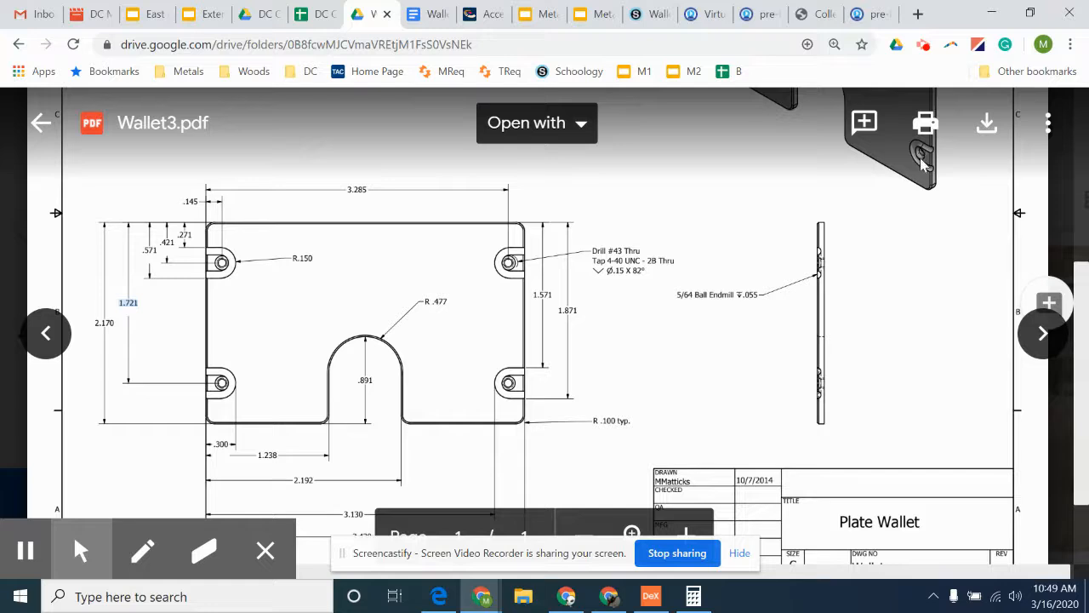
click(481, 16)
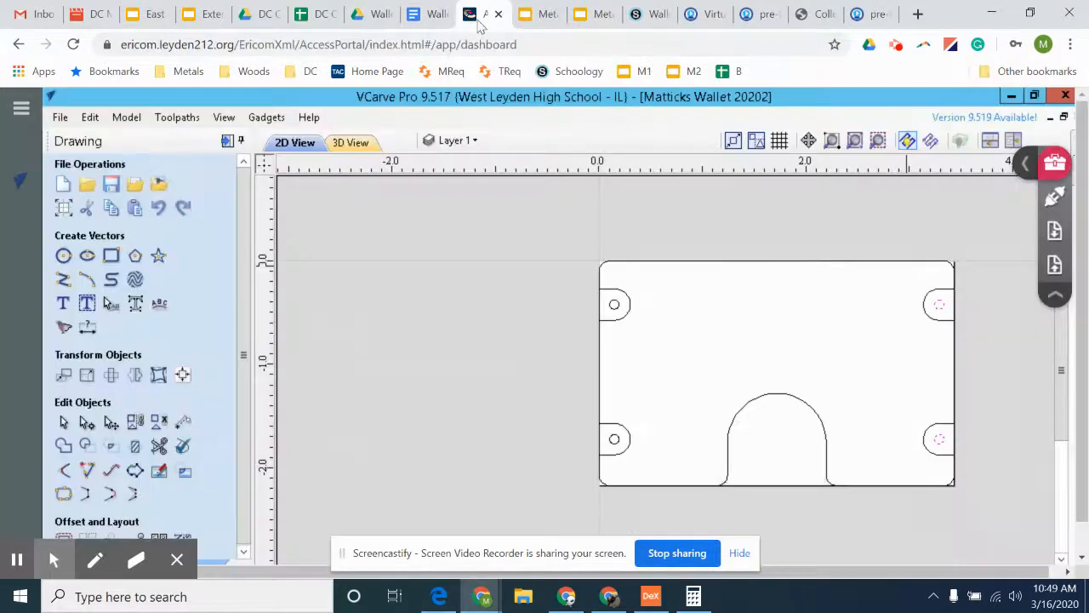